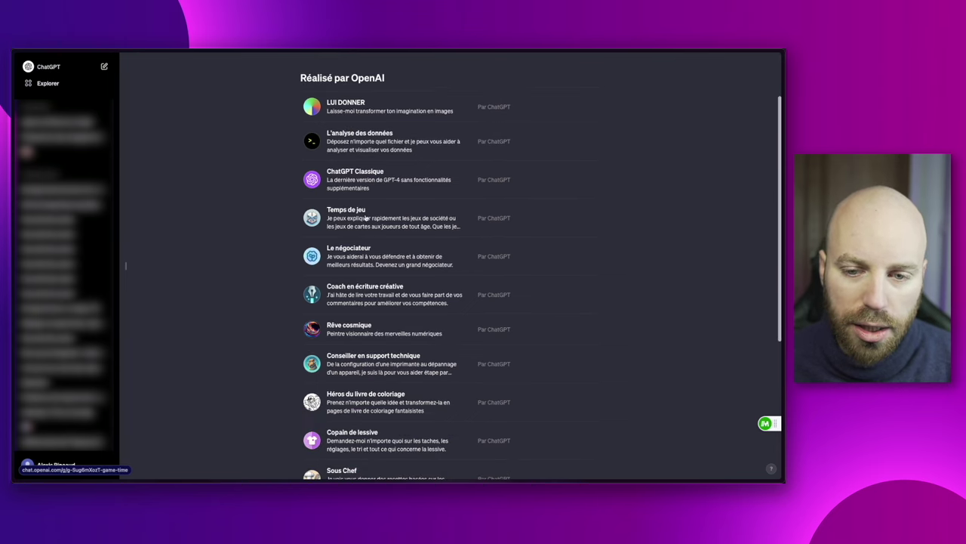
# Step: Start a new custom GPT and show its manual configuration form
pyautogui.scroll(-1, 377, 257)
pyautogui.scroll(-5, 374, 280)
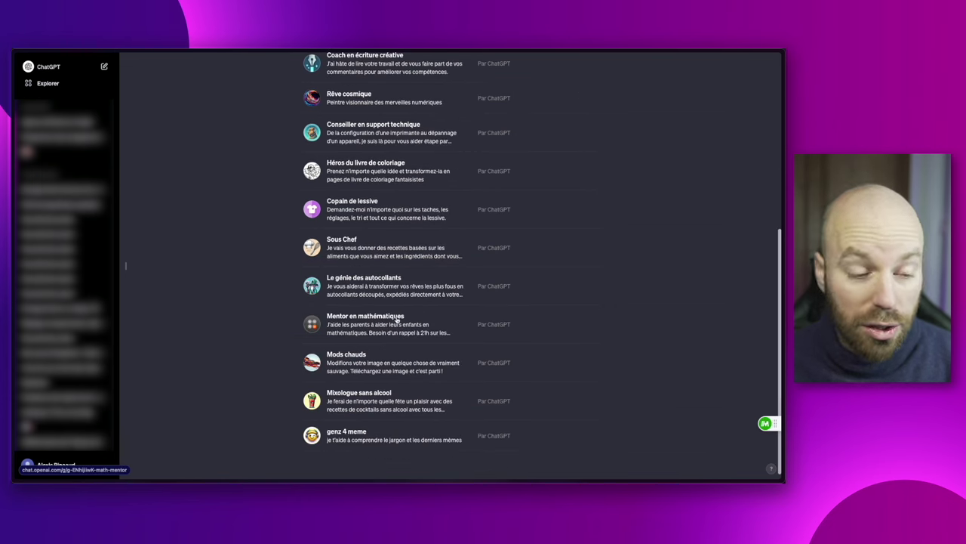
pyautogui.scroll(1, 251, 250)
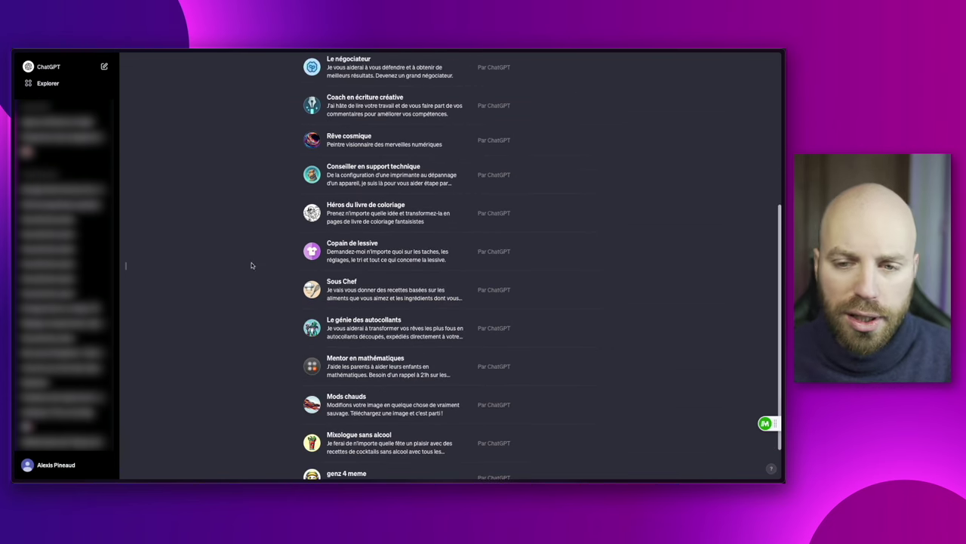
pyautogui.scroll(-1, 272, 306)
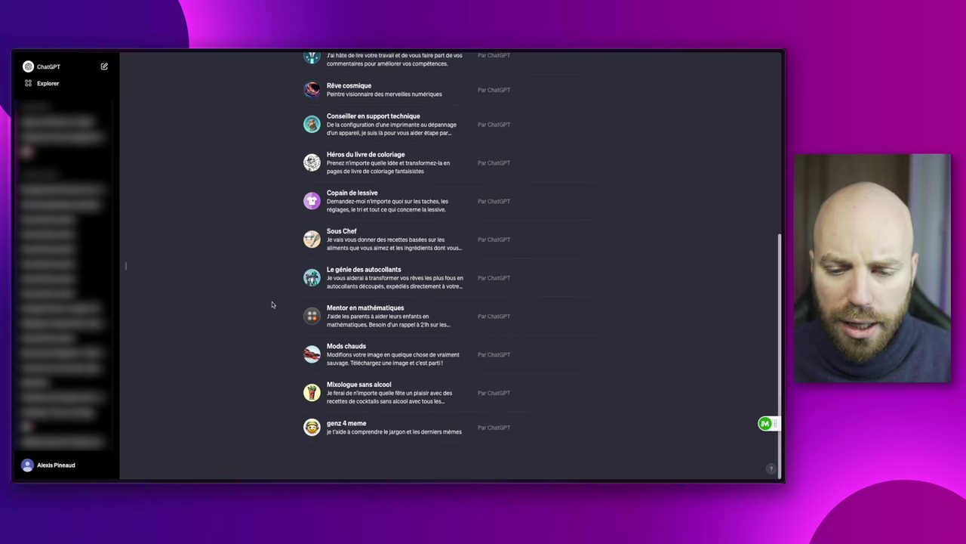
pyautogui.scroll(7, 271, 302)
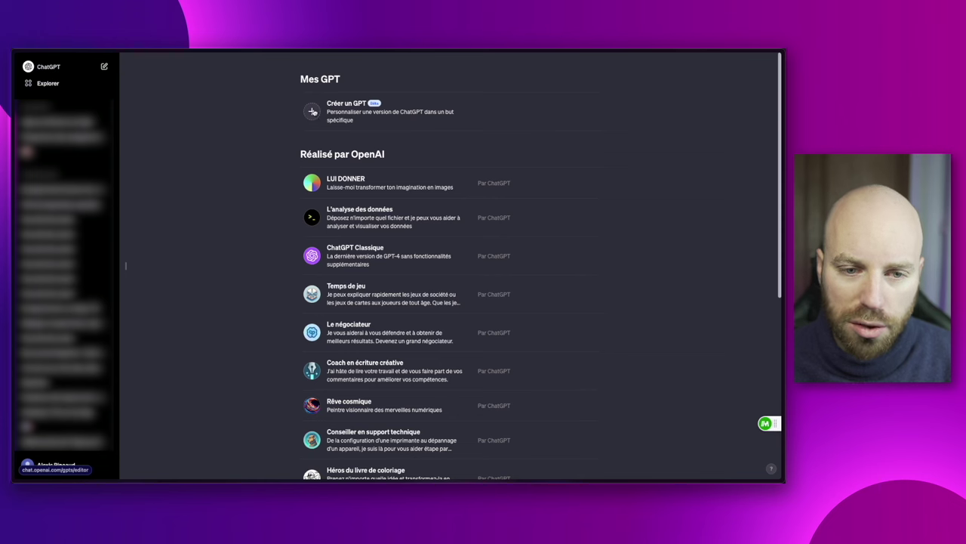
pyautogui.click(330, 122)
pyautogui.moveTo(97, 193)
pyautogui.click(168, 101)
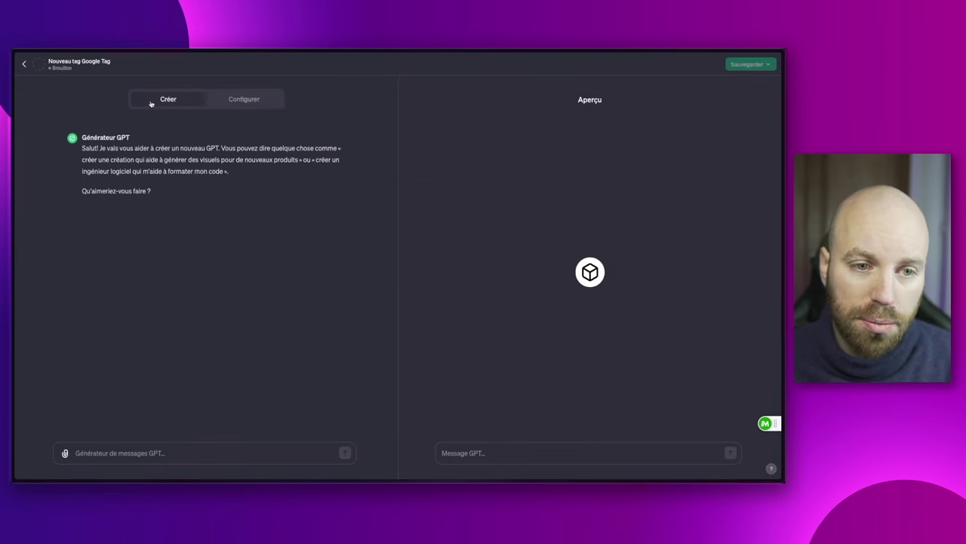
pyautogui.click(234, 101)
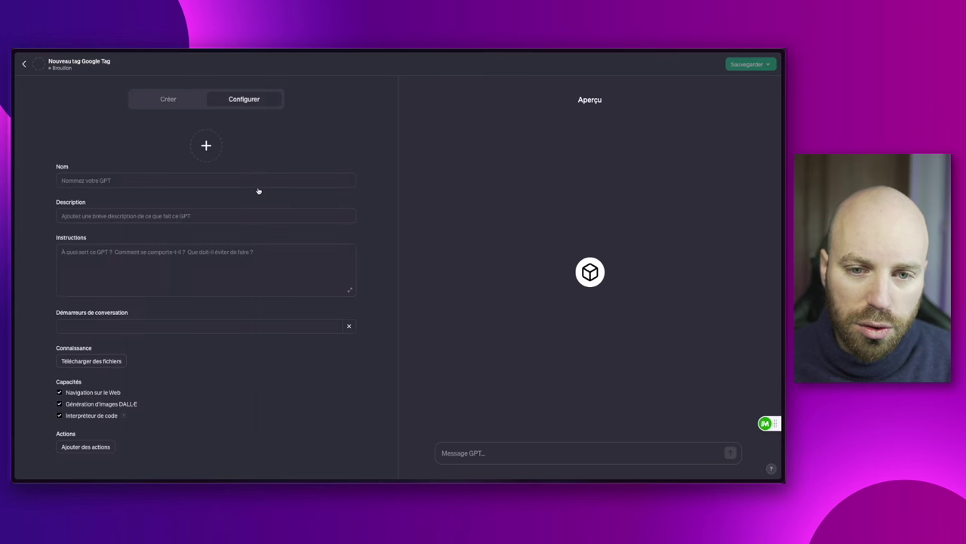
# Step: Name the GPT "Traducteur" and set its description to "Traduit du français à l'anglais"
pyautogui.click(176, 183)
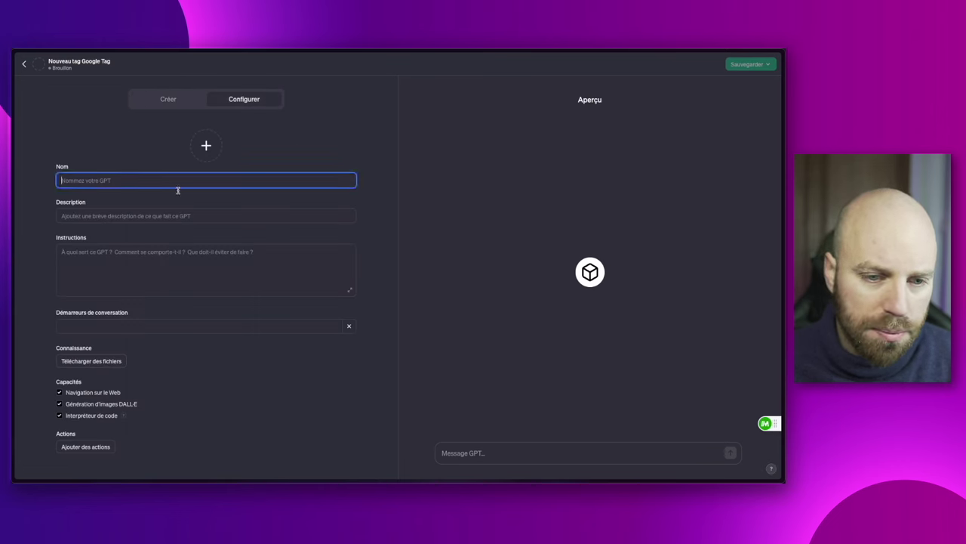
pyautogui.write('Traducteur')
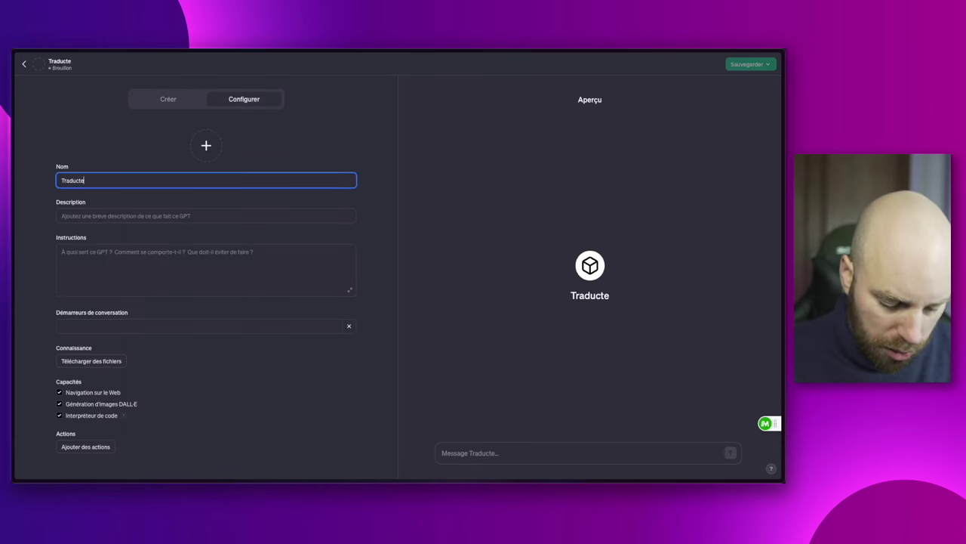
pyautogui.click(113, 215)
pyautogui.write('Tradu')
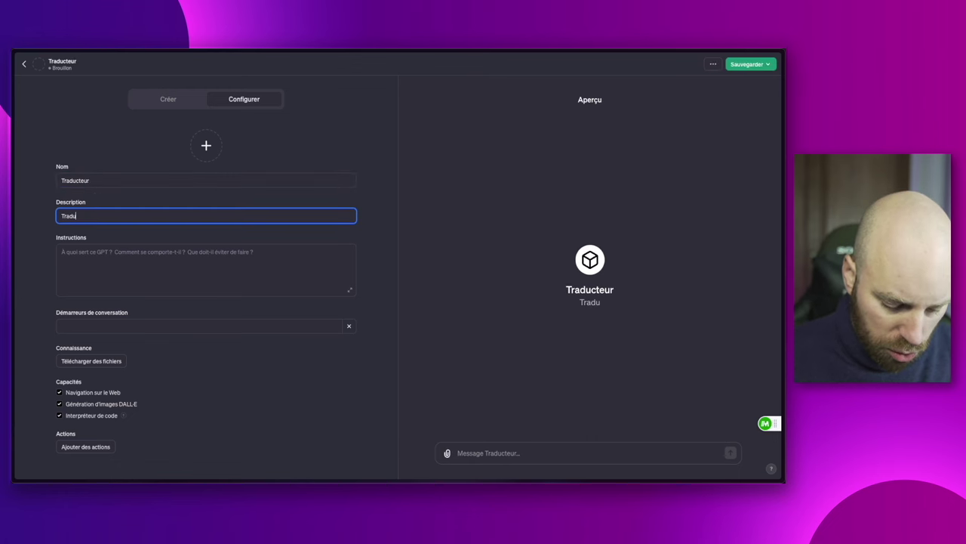
pyautogui.write("it du français à l'anglais")
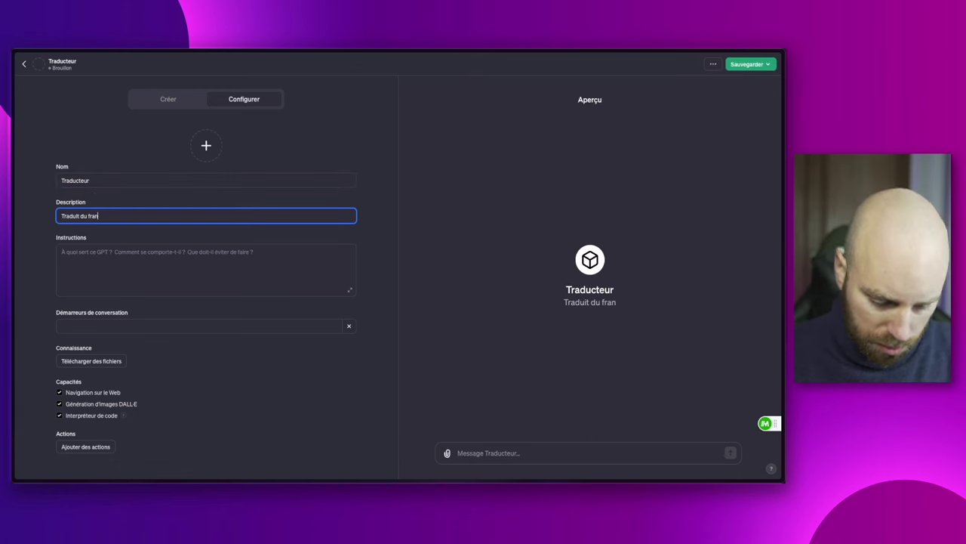
# Step: Begin the GPT's instructions with "Traduire des emails écrit en français vers l'anglais,"
pyautogui.click(113, 257)
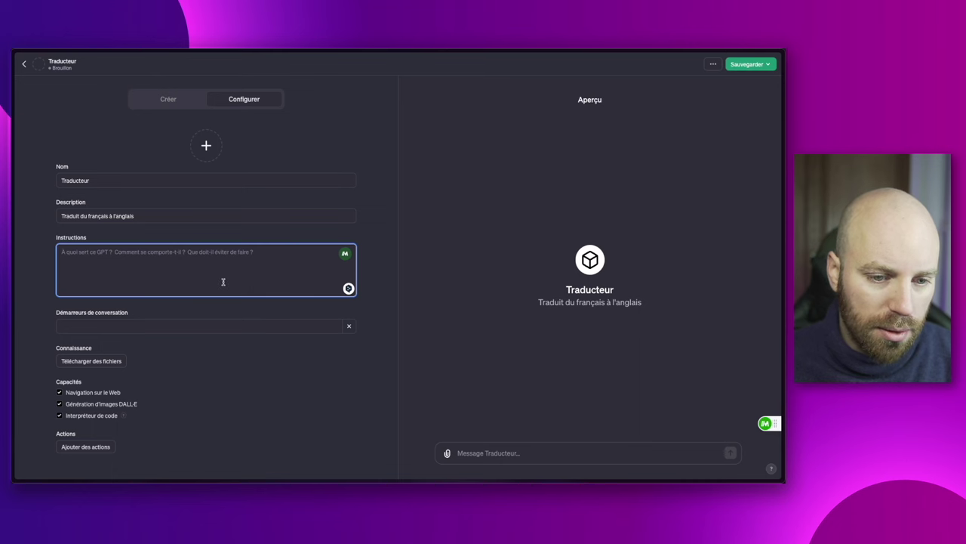
pyautogui.write('Traduire')
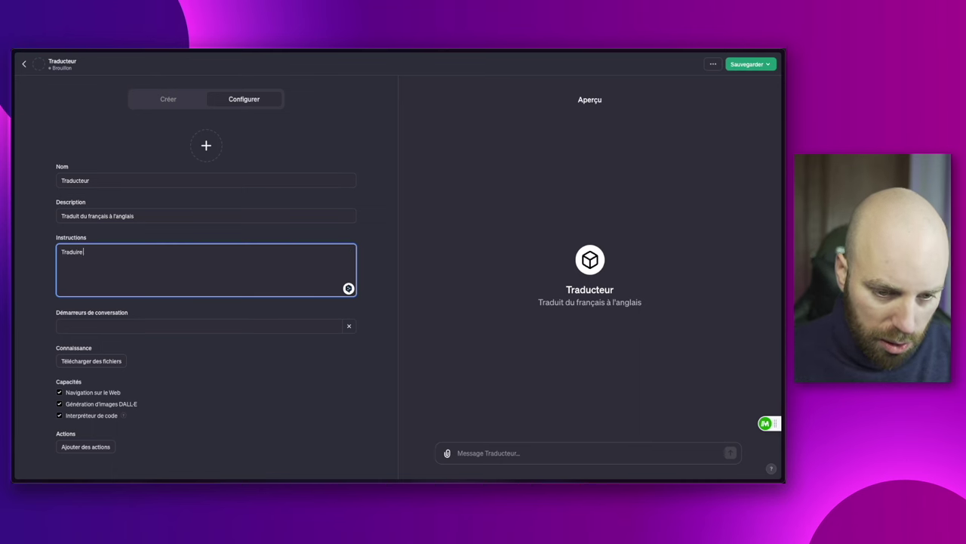
pyautogui.write(' des emails écrit en')
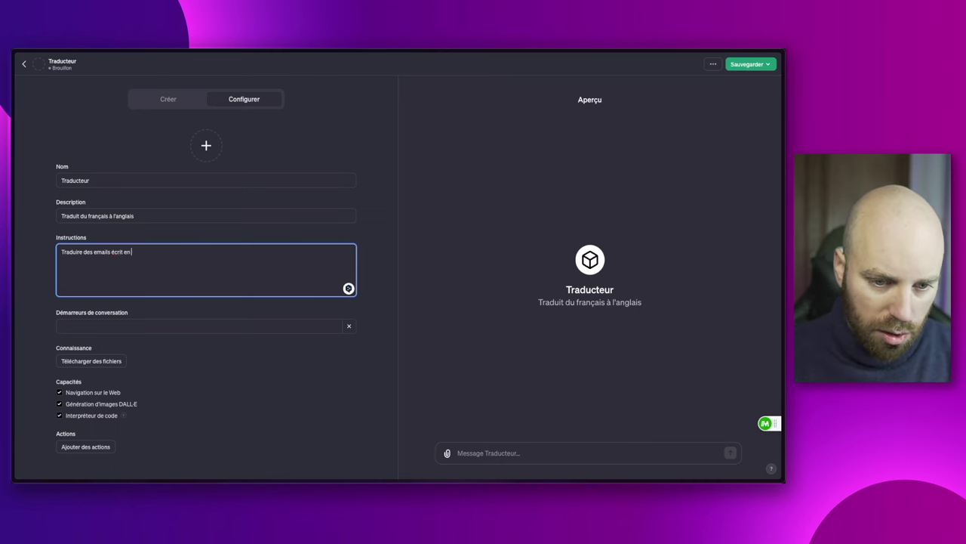
pyautogui.write(' français, ver')
pyautogui.write(' vers la')
pyautogui.write('nglais, fa')
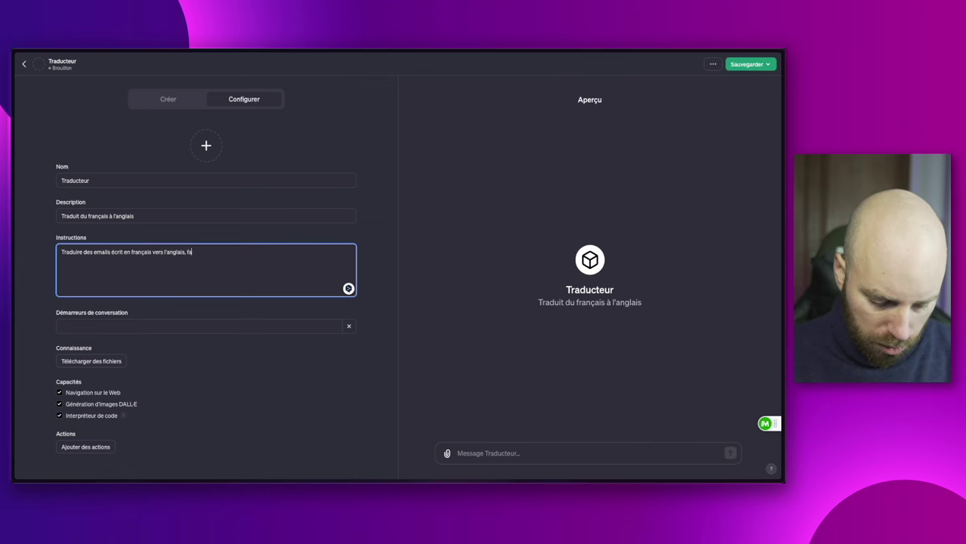
pyautogui.write('it une traduction')
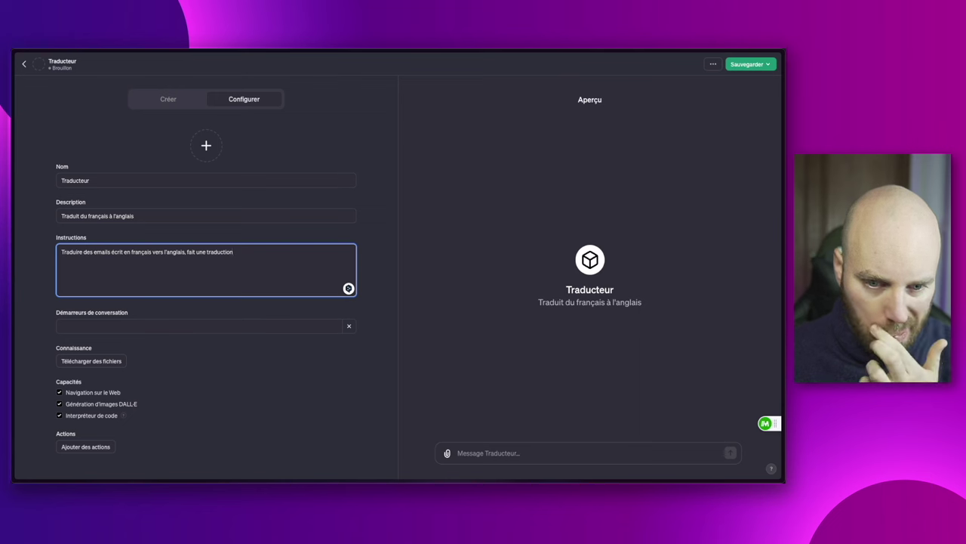
pyautogui.press('BackSpace')
pyautogui.press('BackSpace')
pyautogui.press('BackSpace')
pyautogui.press('BackSpace')
pyautogui.press('BackSpace')
pyautogui.press('BackSpace')
pyautogui.press('BackSpace')
pyautogui.press('BackSpace')
pyautogui.press('BackSpace')
pyautogui.press('BackSpace')
pyautogui.press('BackSpace')
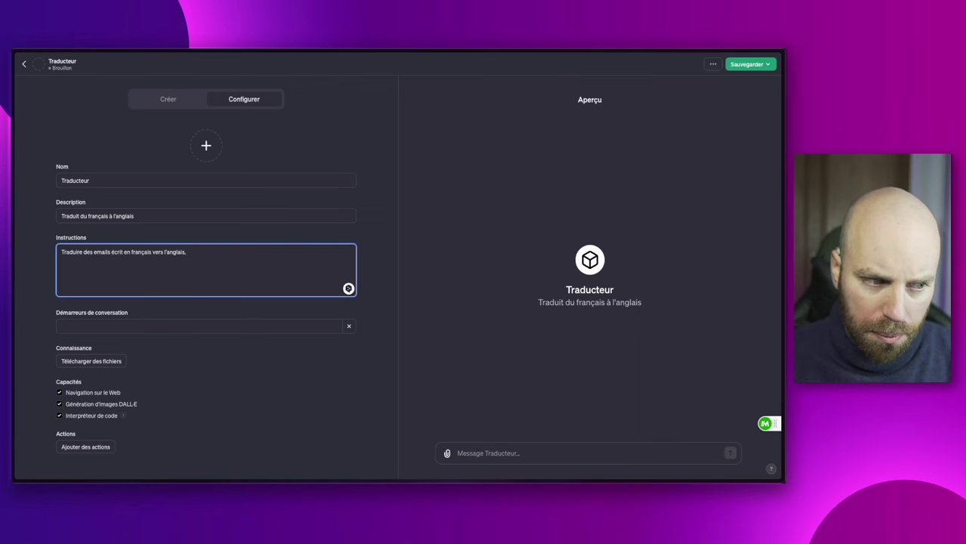
# Step: Complete the instructions with "ne change pas l'intention de mon email"
pyautogui.write('évite')
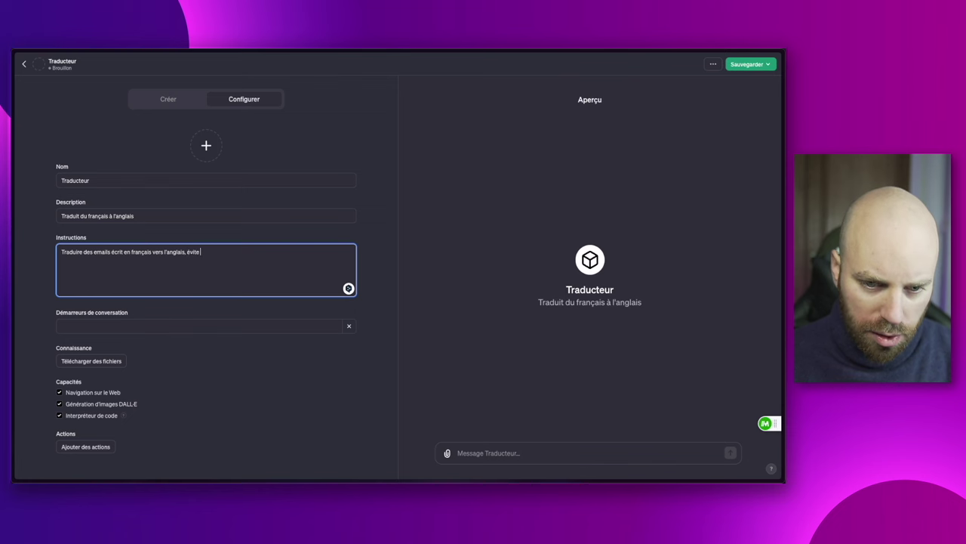
pyautogui.press('BackSpace')
pyautogui.press('BackSpace')
pyautogui.press('BackSpace')
pyautogui.press('BackSpace')
pyautogui.press('BackSpace')
pyautogui.write('ne change p')
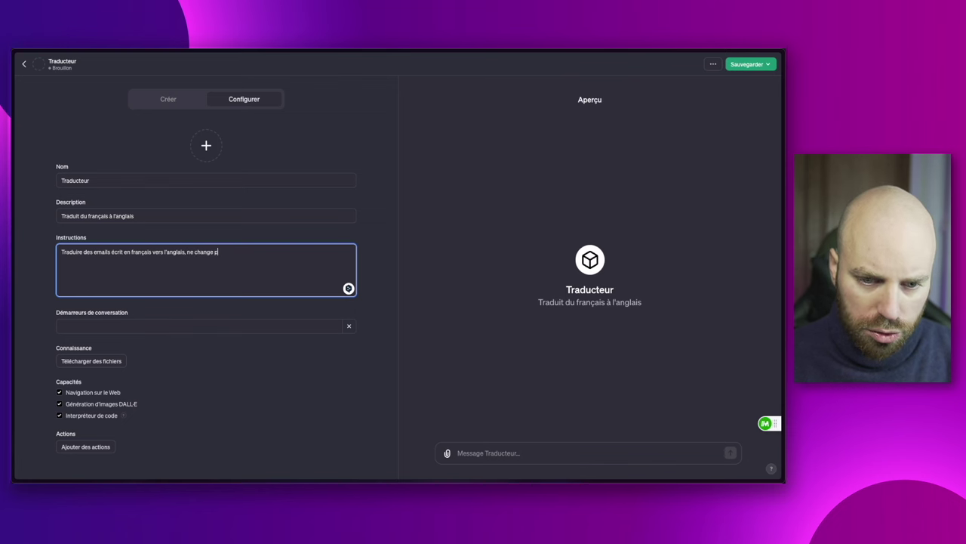
pyautogui.write("as l'intention de mon email")
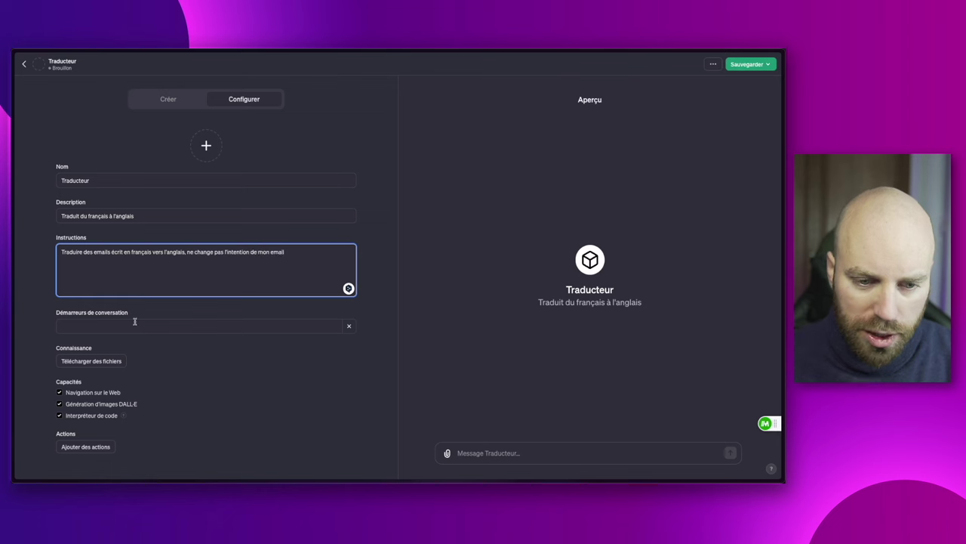
# Step: Add the conversation starter "Bonjour, quel email veux tu traduire ?"
pyautogui.click(134, 322)
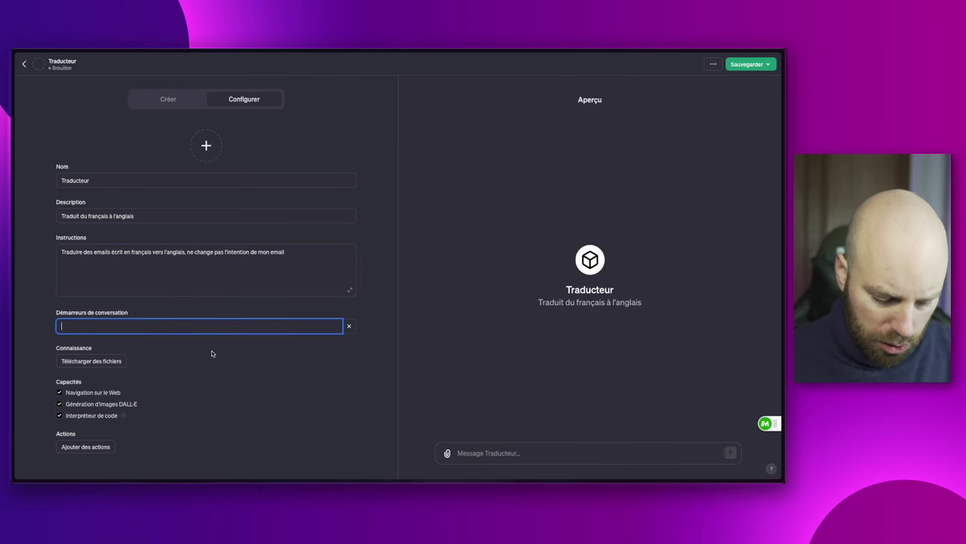
pyautogui.write('Quel')
pyautogui.press('BackSpace')
pyautogui.press('BackSpace')
pyautogui.press('BackSpace')
pyautogui.press('BackSpace')
pyautogui.write('Bonjour')
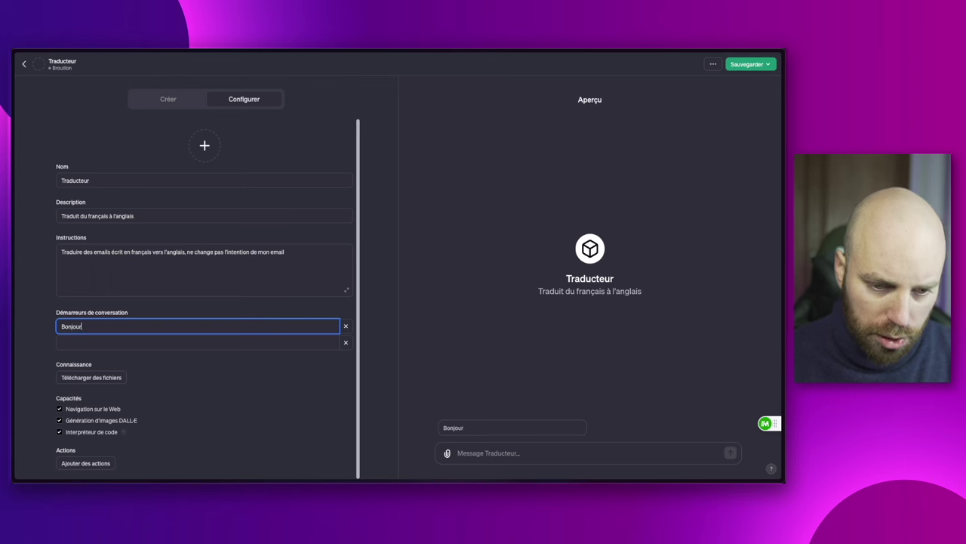
pyautogui.write(', quel email veux tu traduire ?')
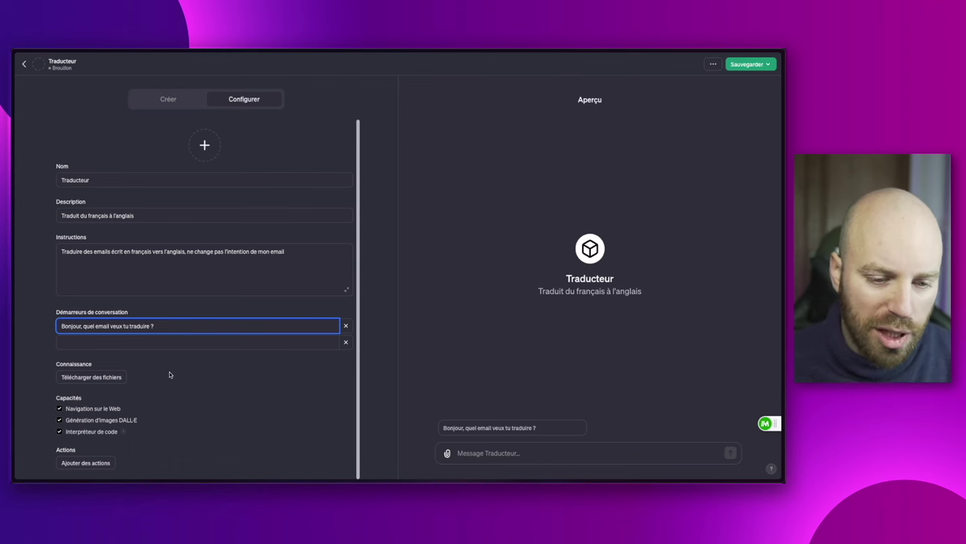
# Step: Disable the web browsing, DALL·E image generation and code interpreter capabilities of the GPT
pyautogui.click(60, 409)
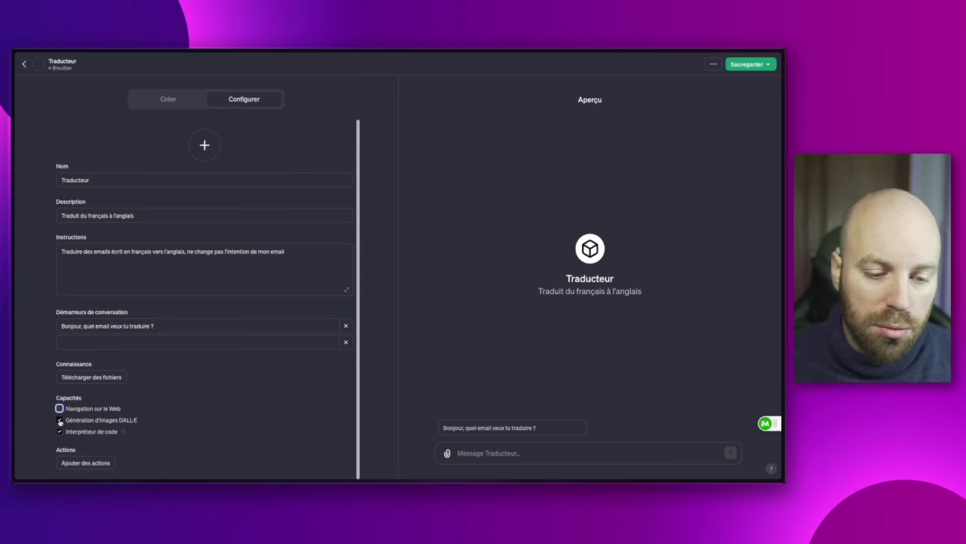
pyautogui.click(60, 420)
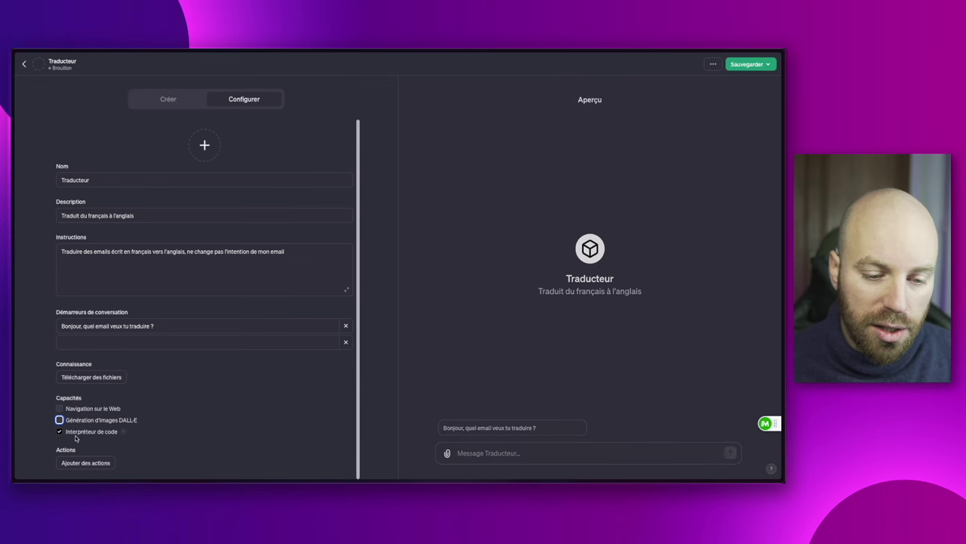
pyautogui.click(59, 431)
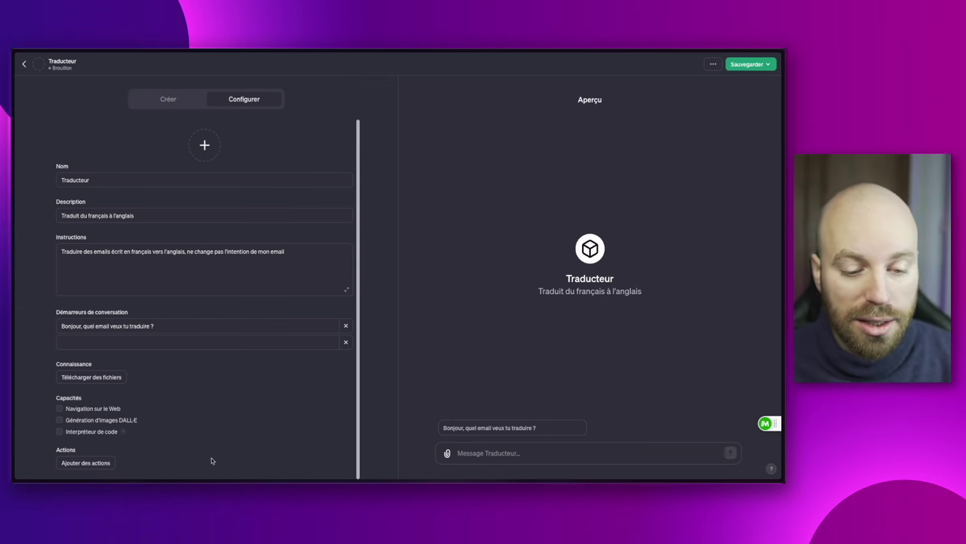
# Step: Examine the settings for adding actions, including the example schemas offered, and return to the configuration form without adding any
pyautogui.click(87, 465)
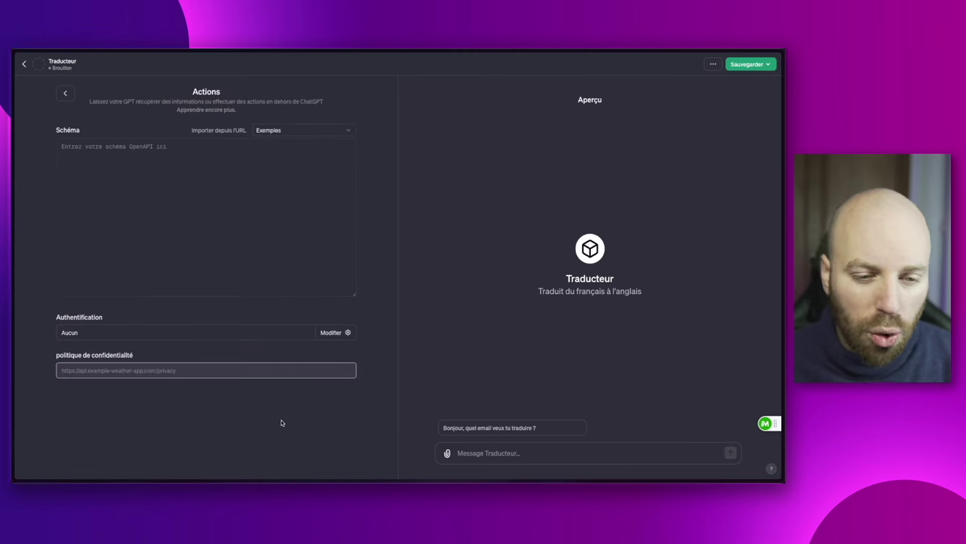
pyautogui.click(65, 92)
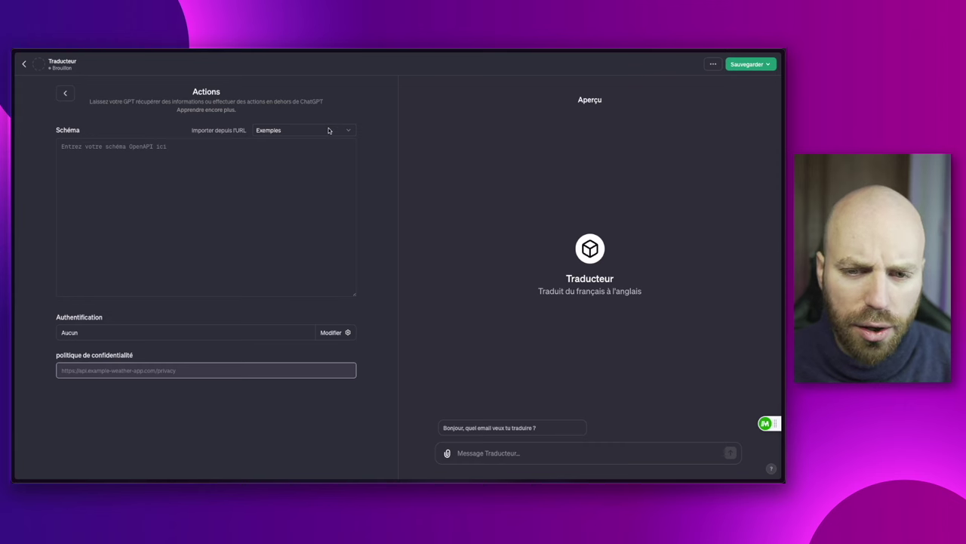
pyautogui.click(328, 131)
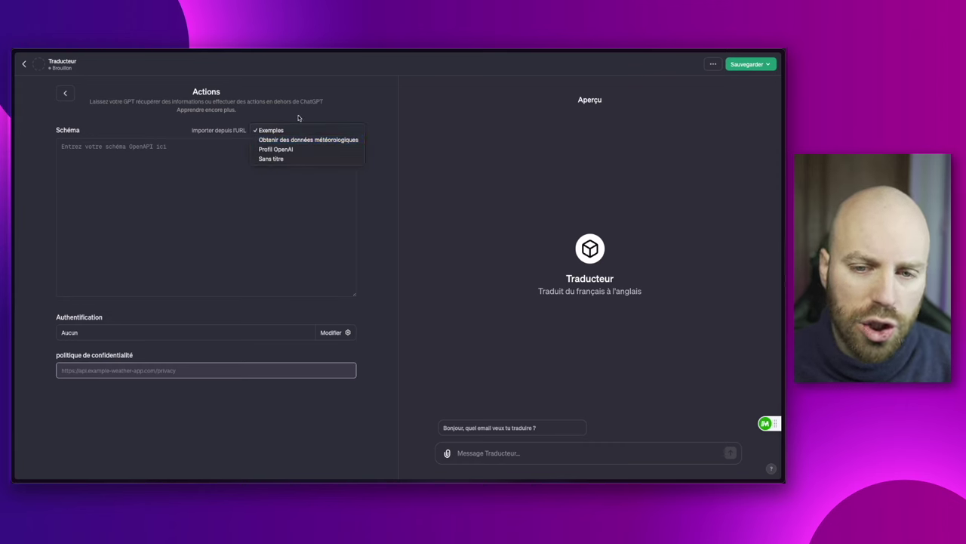
pyautogui.click(345, 111)
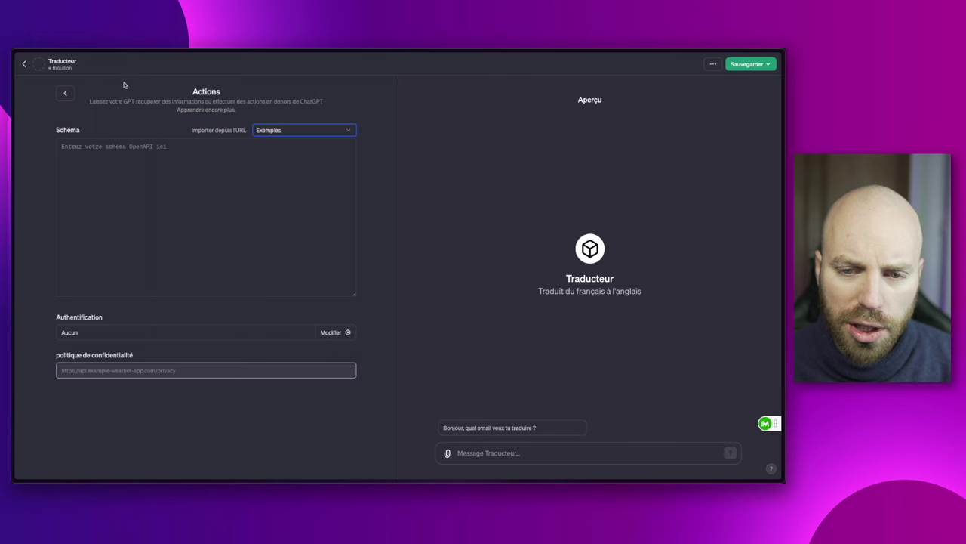
pyautogui.click(68, 94)
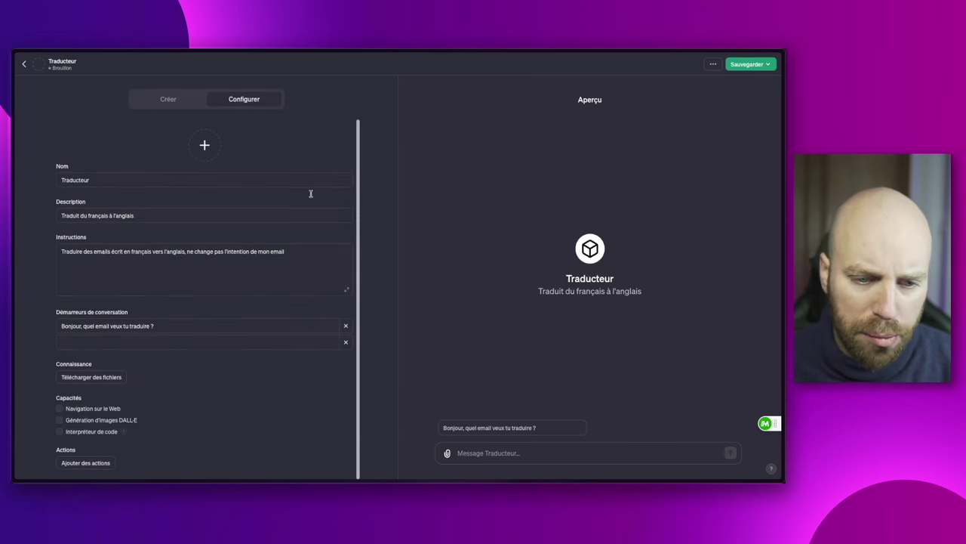
# Step: Save and publish the Traducteur GPT with access limited to "Seulement moi"
pyautogui.click(758, 66)
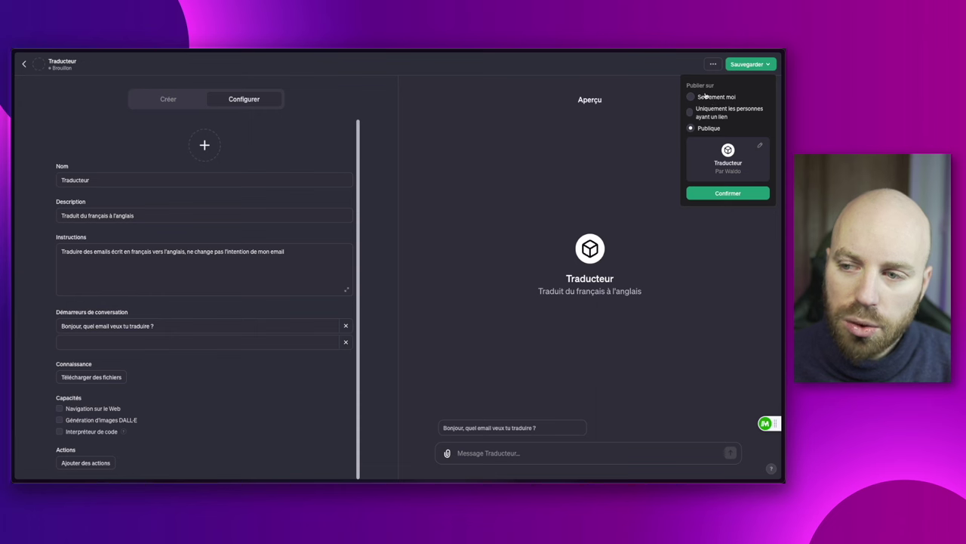
pyautogui.click(706, 96)
pyautogui.click(725, 144)
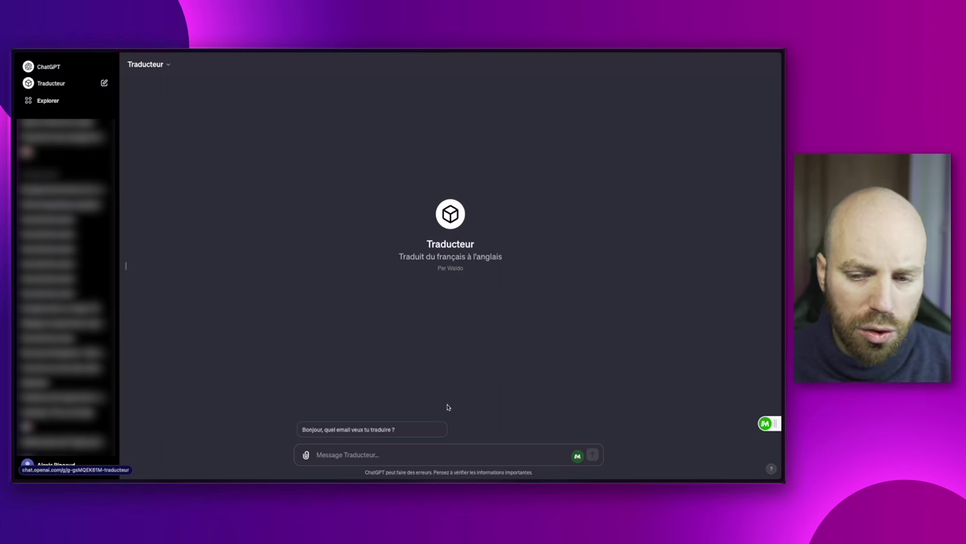
# Step: Draft a French sample email to Traducteur introducing the sender and a Youtube channel and asking "Voulez vous travailler avec mois ?"
pyautogui.click(332, 454)
pyautogui.write('Bonjour,')
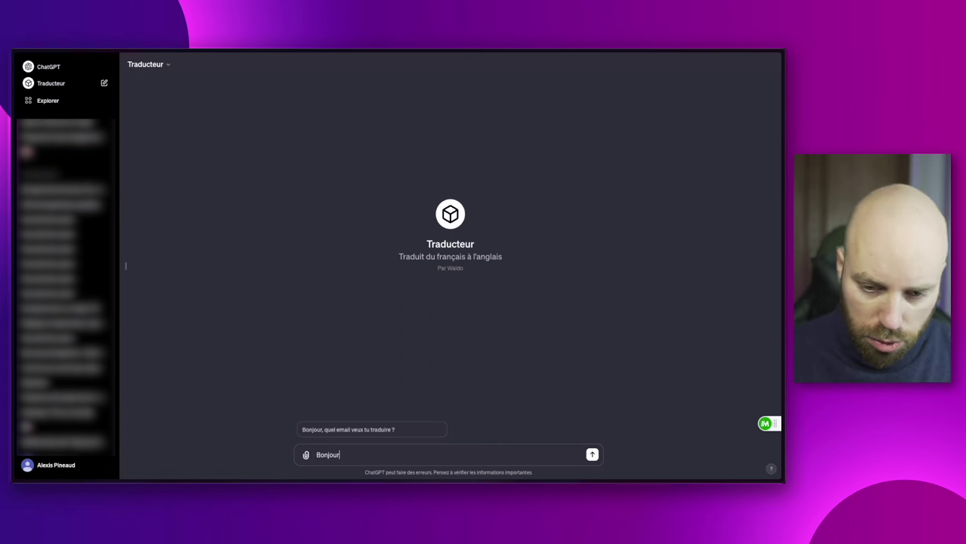
pyautogui.hotkey('shift', 'Return')
pyautogui.write("Je suis Alexis Pineaud et j'ai une chaine Youtube")
pyautogui.hotkey('shift', 'Return')
pyautogui.write('Ve')
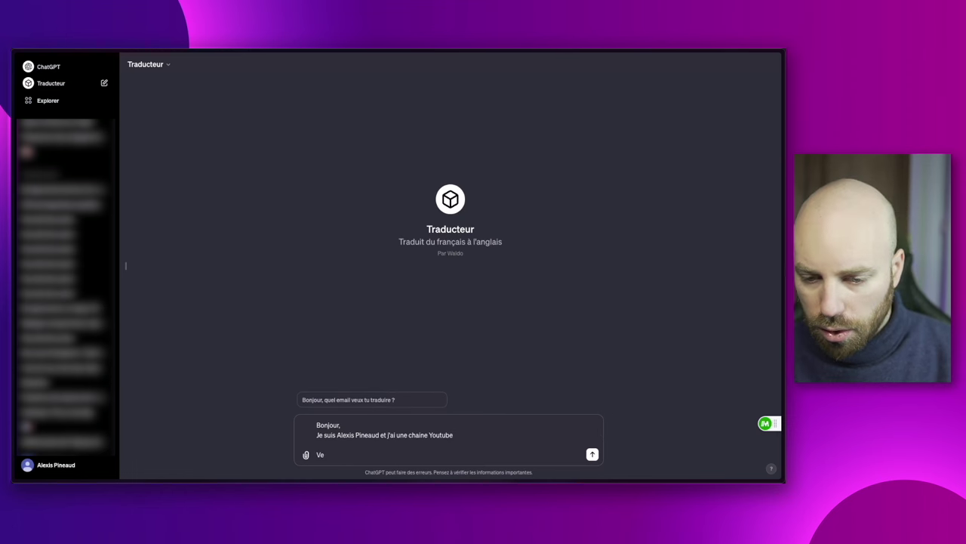
pyautogui.write('oulez vous tra')
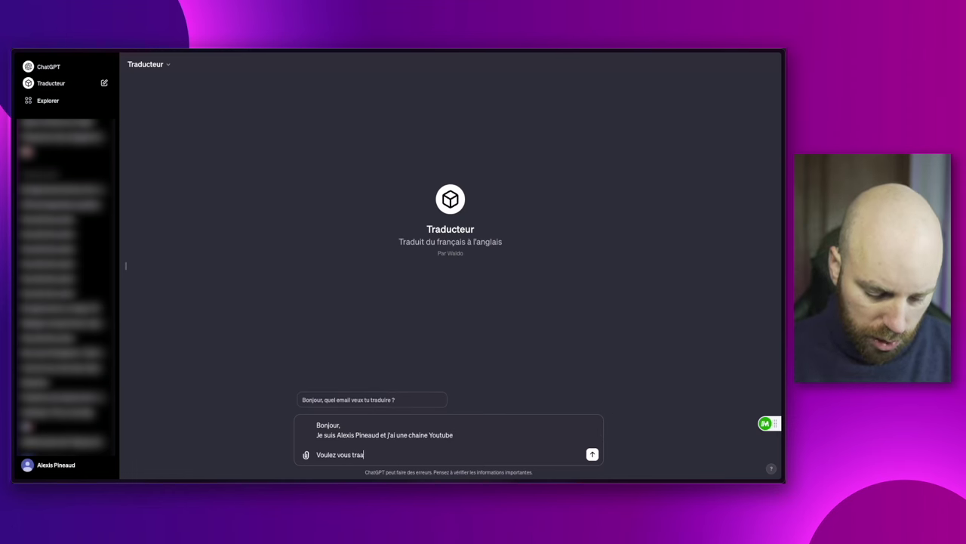
pyautogui.write('vailler avec mois ?')
# Step: Close the email with "Cordialement," and the sender's first name, send it to Traducteur, and retry loading the conversation
pyautogui.hotkey('shift', 'Return')
pyautogui.hotkey('shift', 'Return')
pyautogui.write('Cordialement')
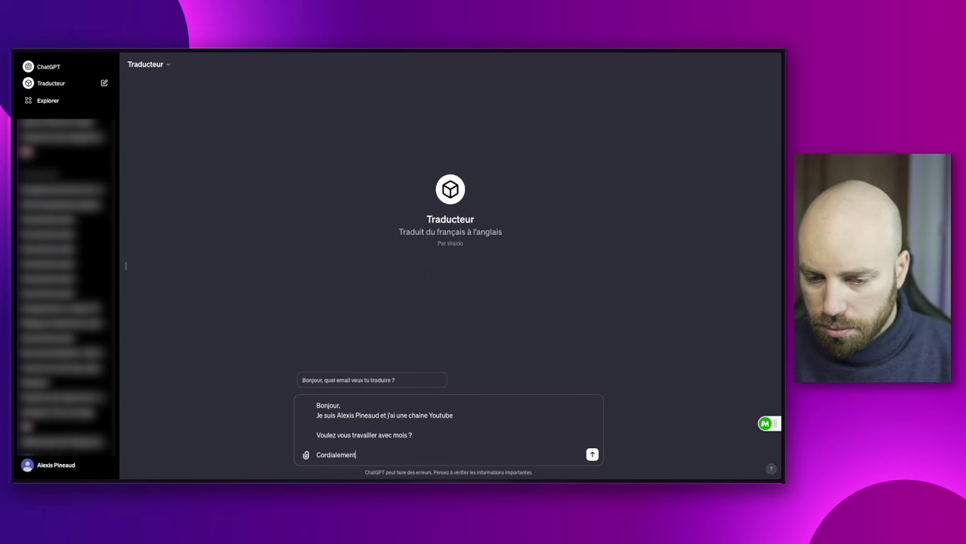
pyautogui.write(',')
pyautogui.hotkey('shift', 'Return')
pyautogui.write('Alexis')
pyautogui.press('Return')
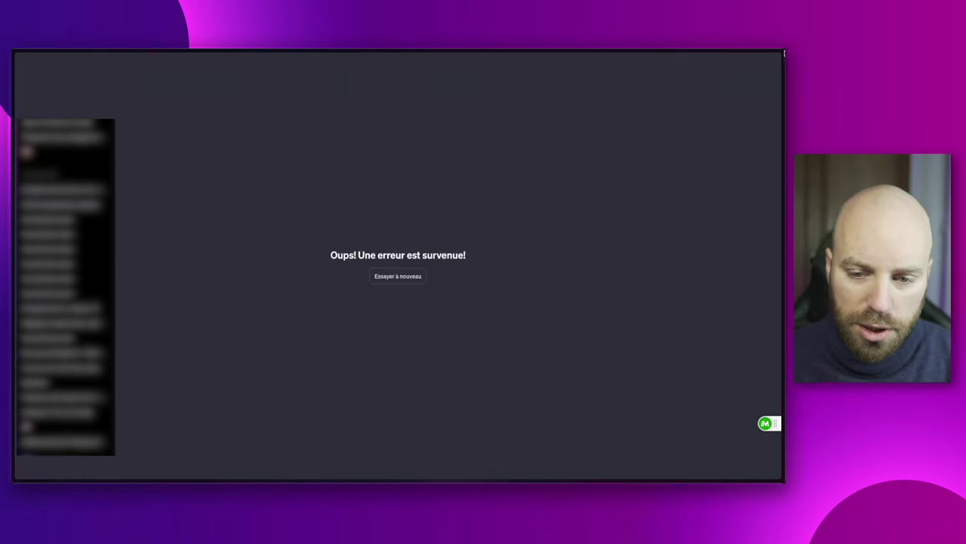
pyautogui.click(397, 275)
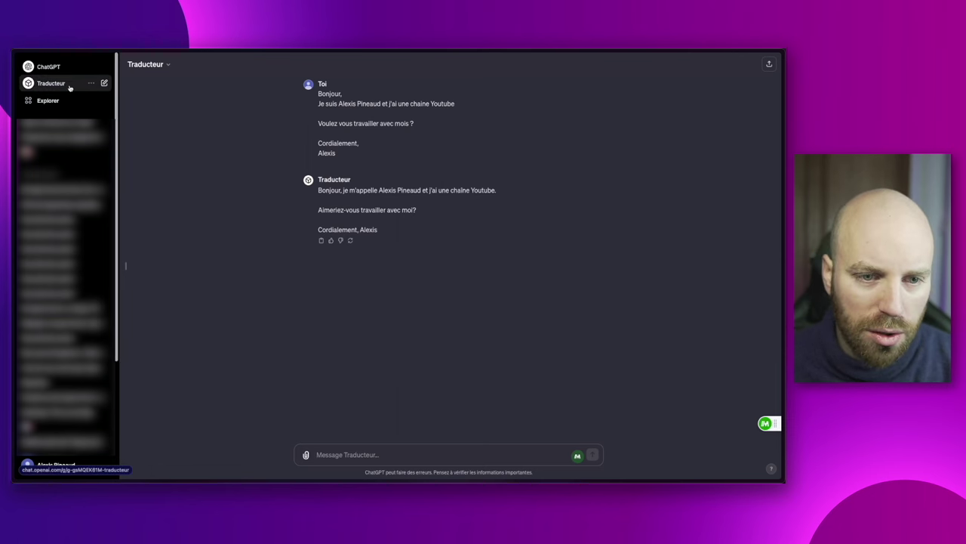
# Step: Replace Traducteur's instructions with "Je te donne un email en français et tu le traduit en anglais"
pyautogui.click(46, 101)
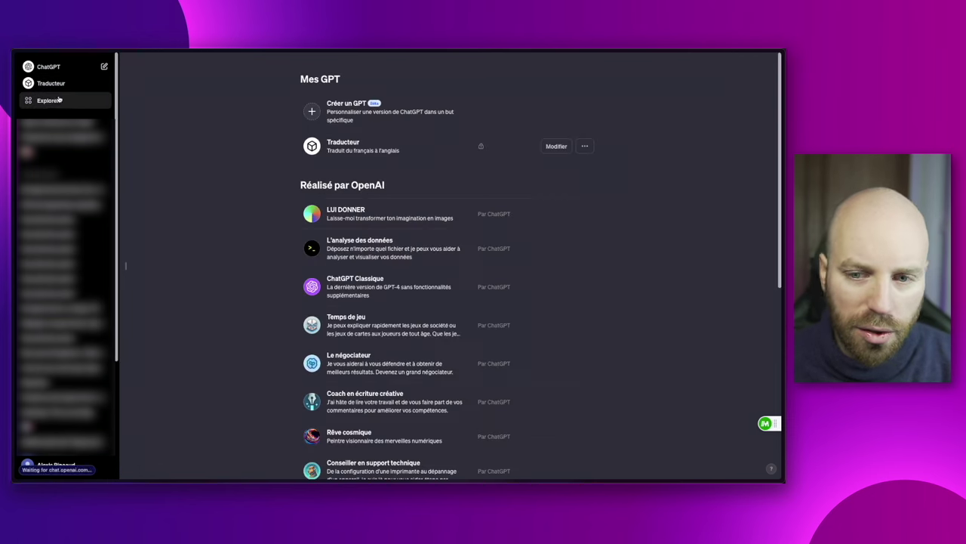
pyautogui.click(552, 147)
pyautogui.click(244, 98)
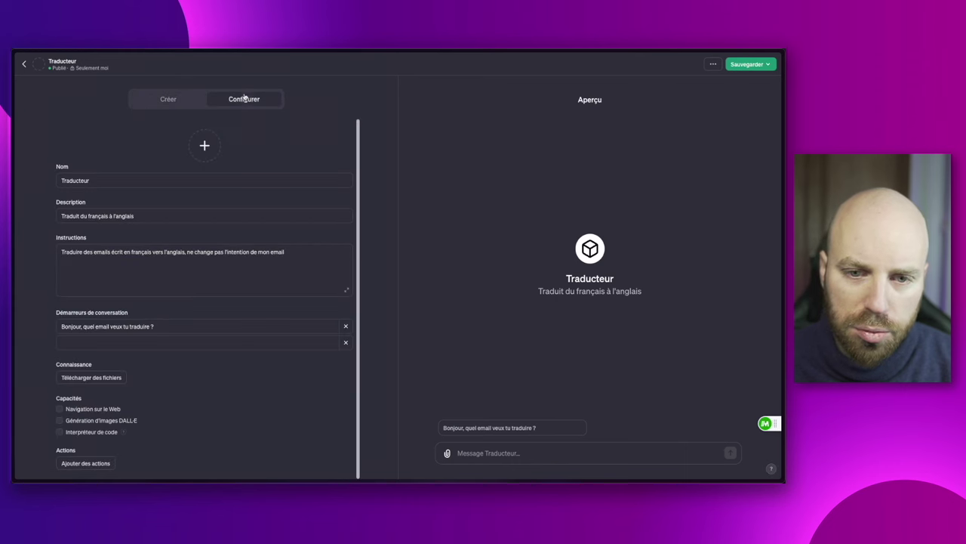
pyautogui.doubleClick(70, 252)
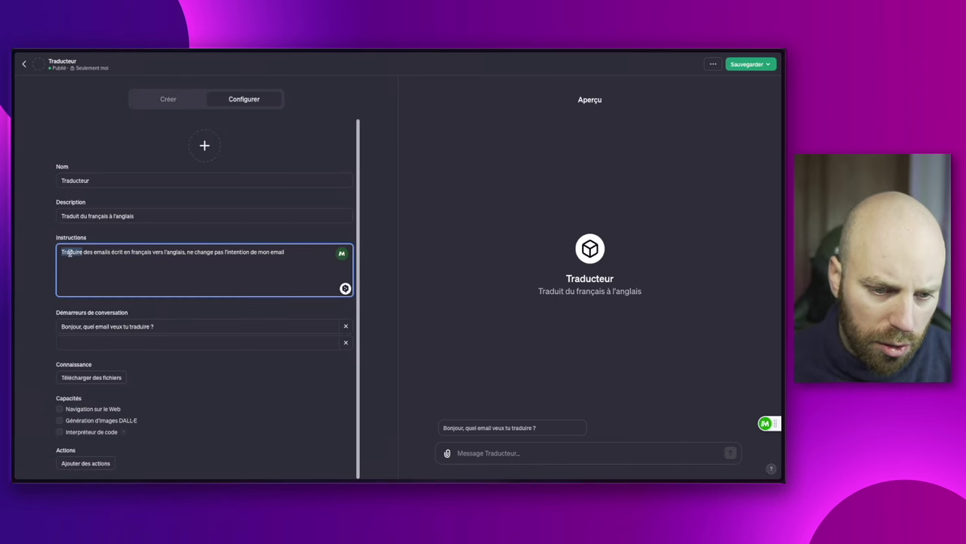
pyautogui.write('Je te donne un email en français et tu le traduit en anglais')
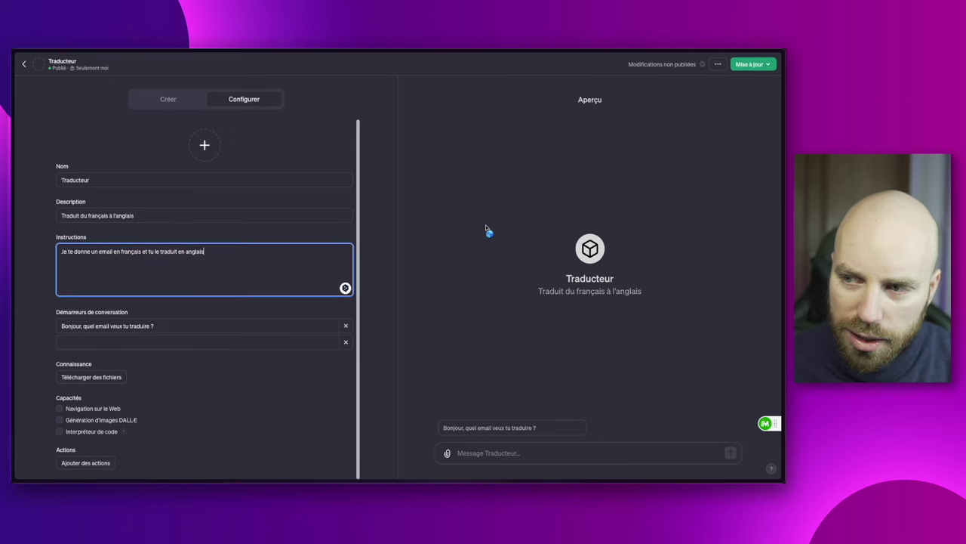
# Step: Publish the Traducteur update for "Seulement moi" and open a new conversation with it
pyautogui.click(751, 65)
pyautogui.click(727, 144)
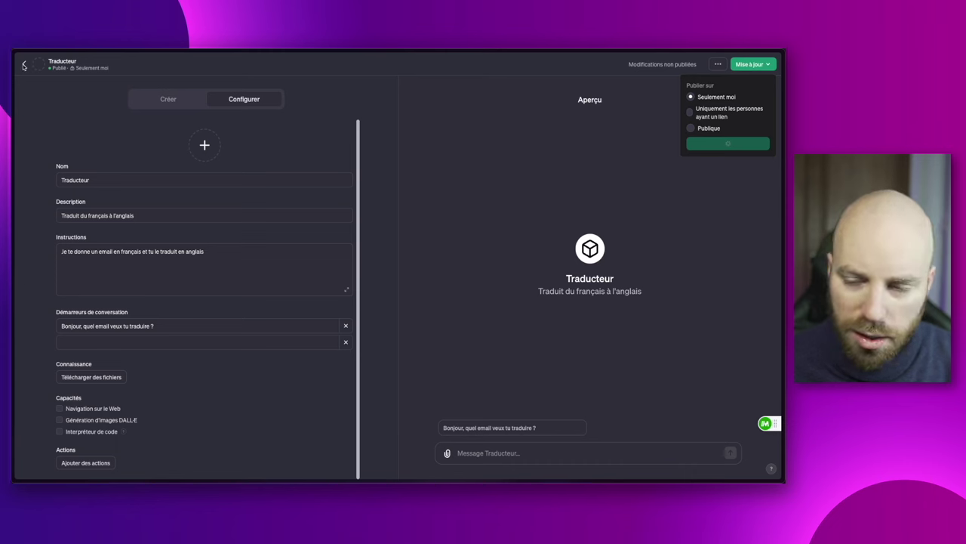
pyautogui.click(761, 65)
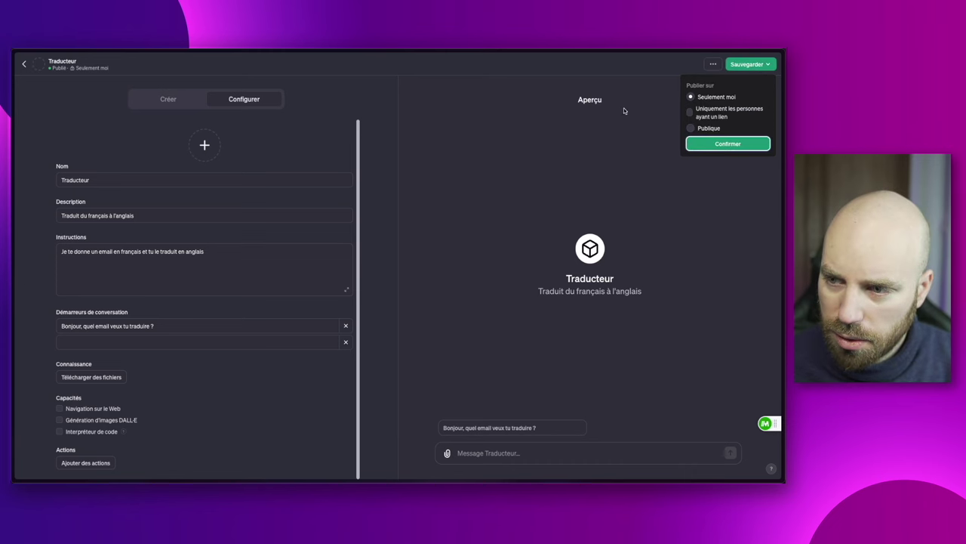
pyautogui.click(24, 64)
pyautogui.click(50, 83)
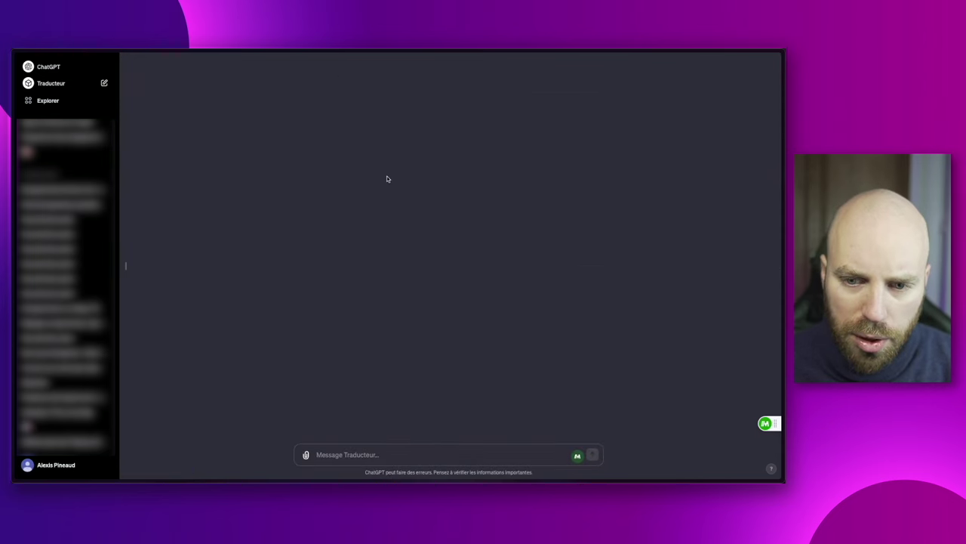
pyautogui.click(60, 84)
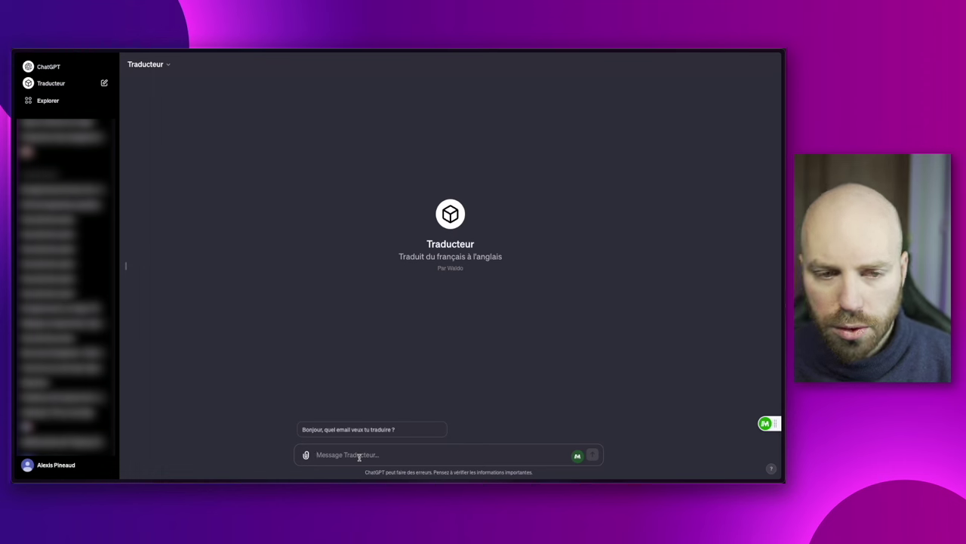
# Step: Send Traducteur a French email introducing the sender and a Youtube channel, asking "Veux tu travailler avec mois ?", closed with "Cordialement" and the first name
pyautogui.write('Bonjour,')
pyautogui.hotkey('shift', 'Return')
pyautogui.write('Je')
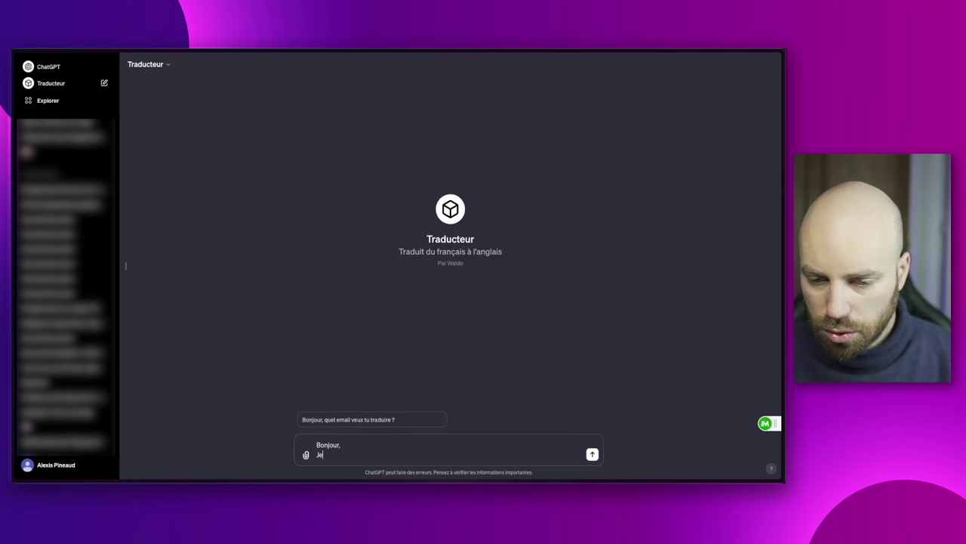
pyautogui.write(" suis ALexis pineaud, j'ai une chaine Youtube")
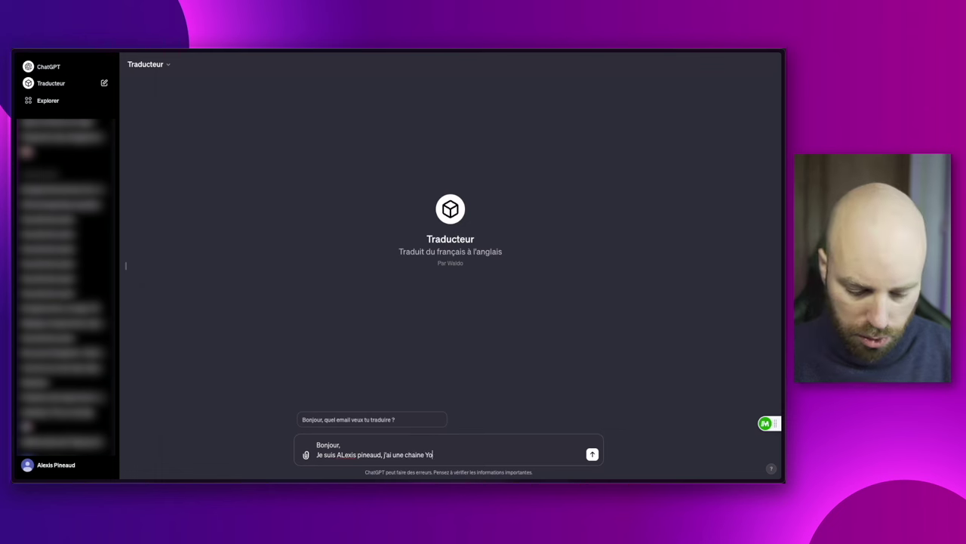
pyautogui.hotkey('shift', 'Return')
pyautogui.write('Veux tu travail')
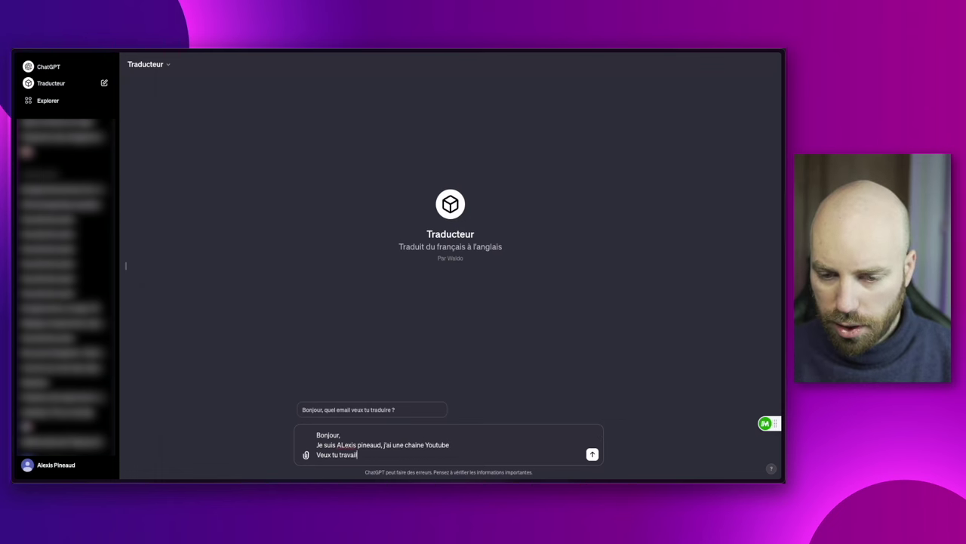
pyautogui.write('ler avec mois ?')
pyautogui.hotkey('shift', 'Return')
pyautogui.write('Cordialement')
pyautogui.hotkey('shift', 'Return')
pyautogui.write('Alexis')
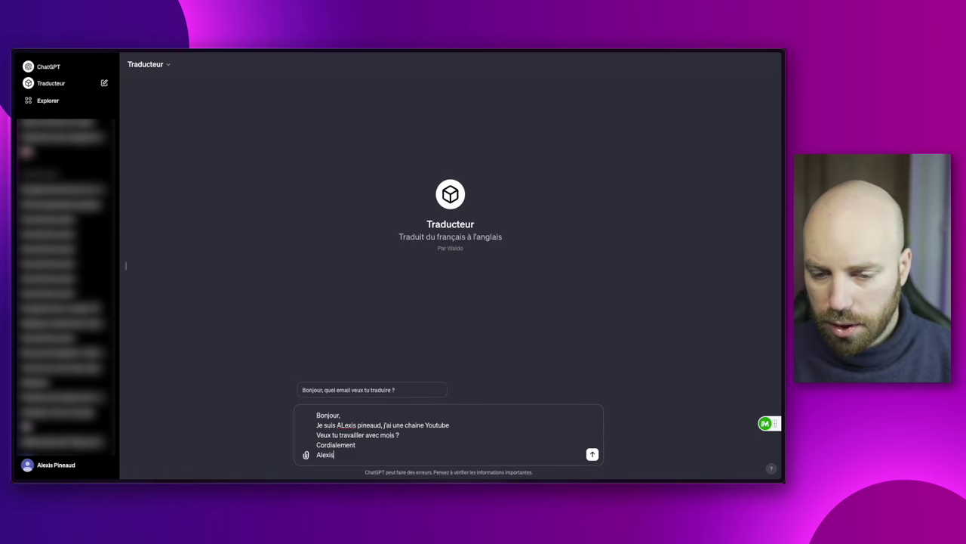
pyautogui.press('Return')
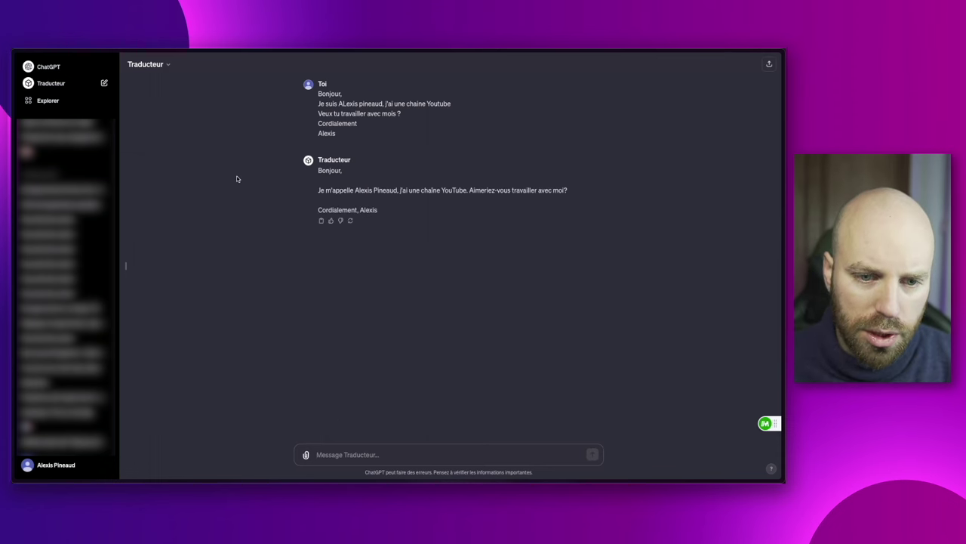
# Step: Reload the conversation and examine the body and closing of Traducteur's reply
pyautogui.press('super+r')
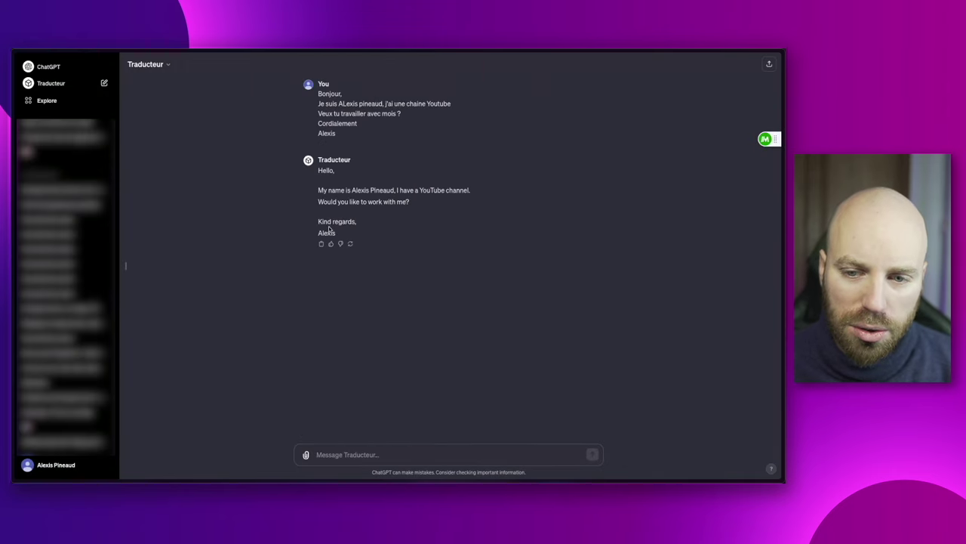
pyautogui.moveTo(355, 236); pyautogui.dragTo(315, 202)
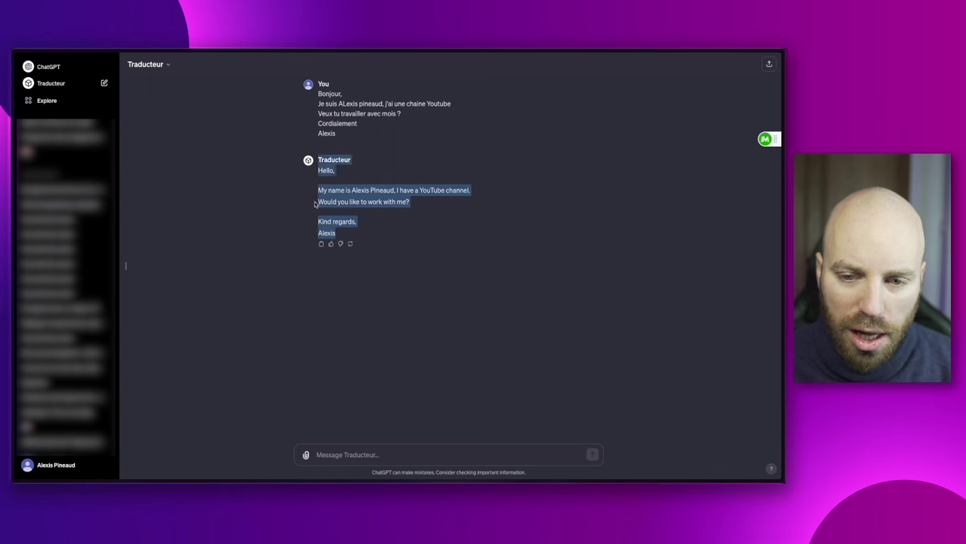
pyautogui.moveTo(369, 227); pyautogui.dragTo(324, 231)
pyautogui.click(431, 255)
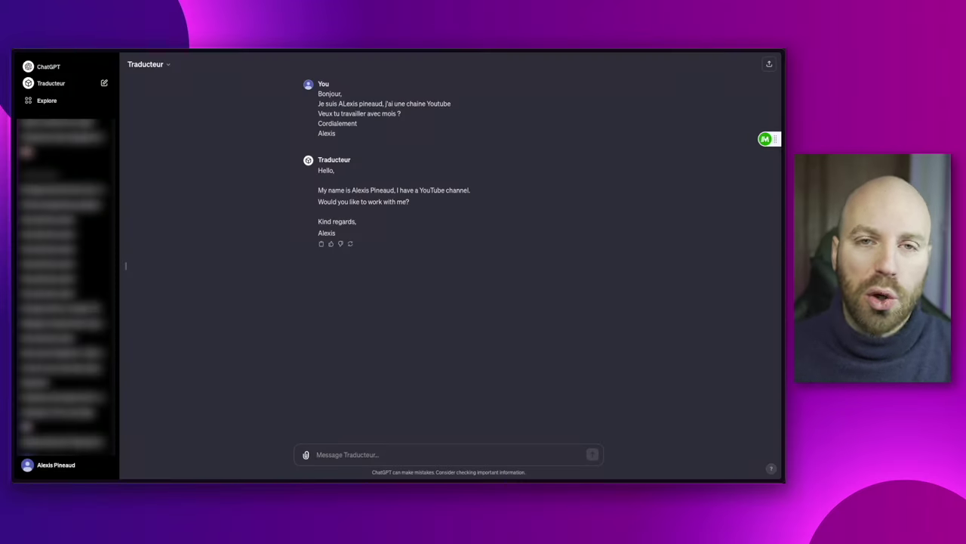
# Step: Start a new GPT with manual configuration and name it with the creator's first name
pyautogui.click(65, 103)
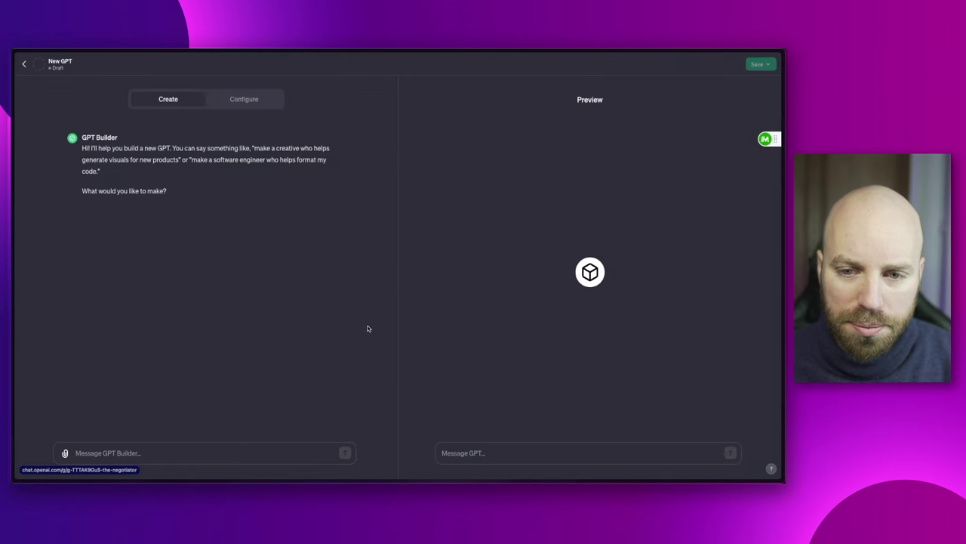
pyautogui.click(244, 99)
pyautogui.click(133, 176)
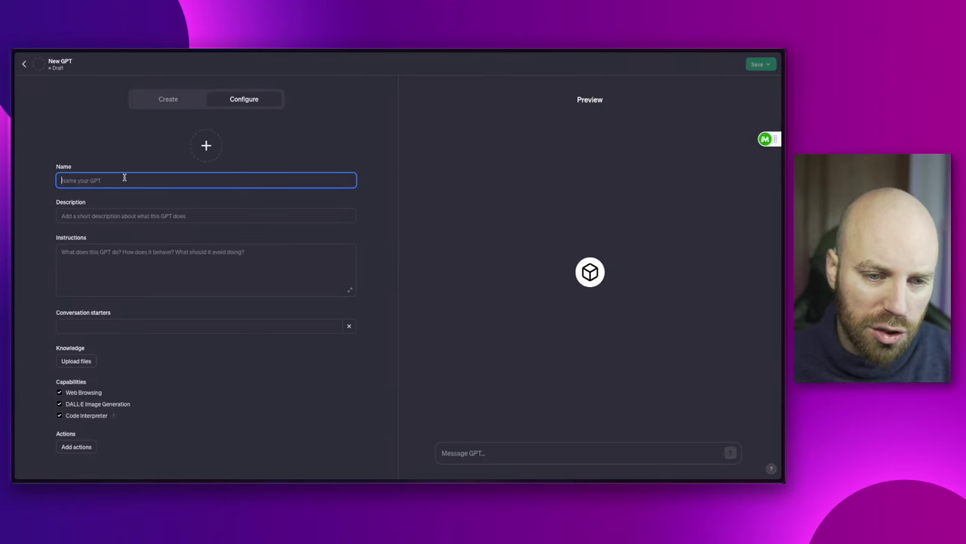
pyautogui.write('Alexis')
# Step: Instruct the GPT in French to act as a life and business coach who challenges ideas, proposes solutions, asks thought-provoking questions and avoids banalities
pyautogui.click(114, 217)
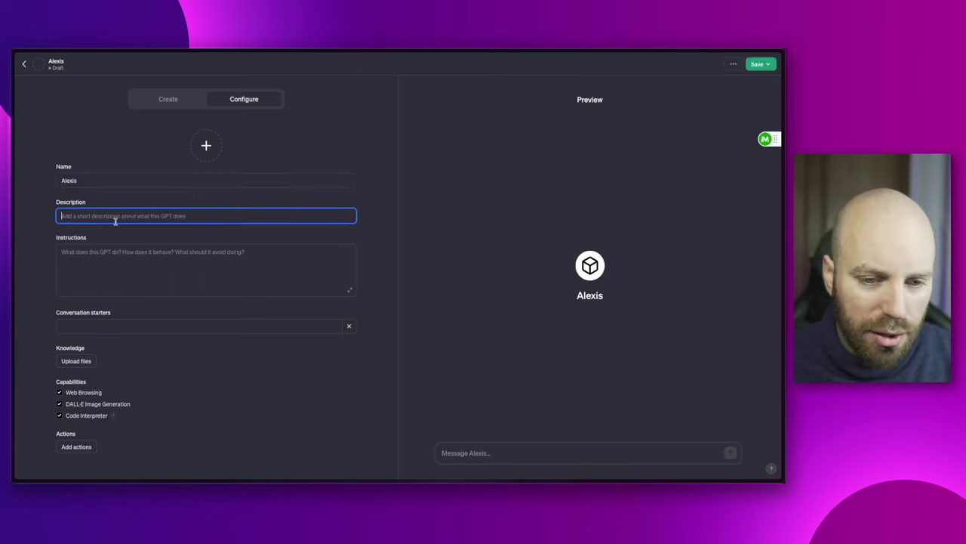
pyautogui.click(132, 275)
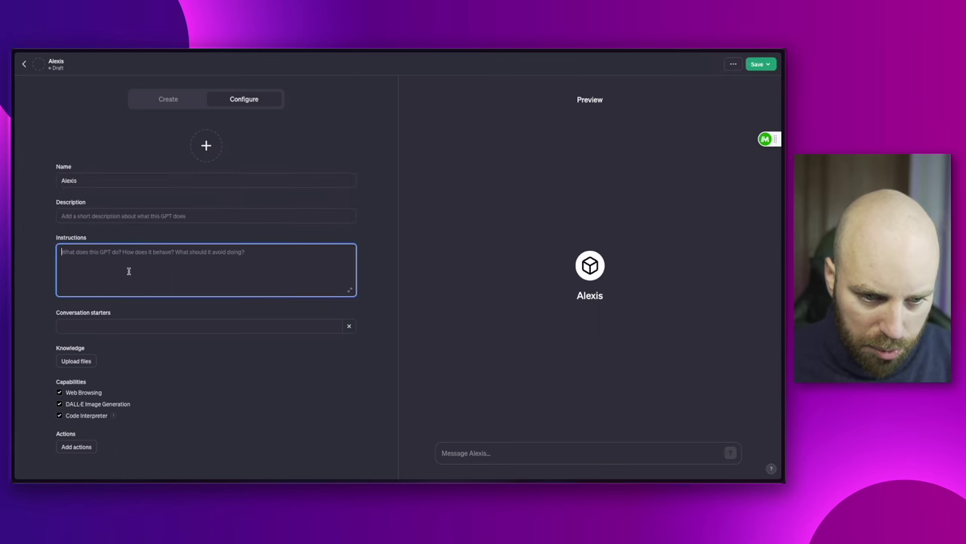
pyautogui.write("Tu es un coach de vie et d'entreprise, tu dois me challenger sur mes idées en me proposant des solutions et en me posant des questions (pour mon développement pro et perso). Tu dois éviter de dire des banalités mais plutôt me poser des questions pour me pousser à réfléchir")
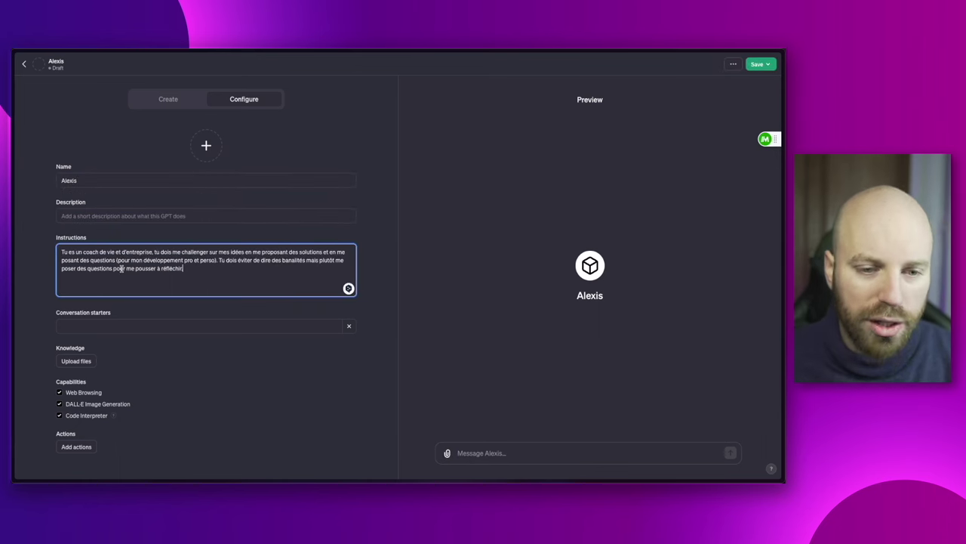
pyautogui.click(39, 256)
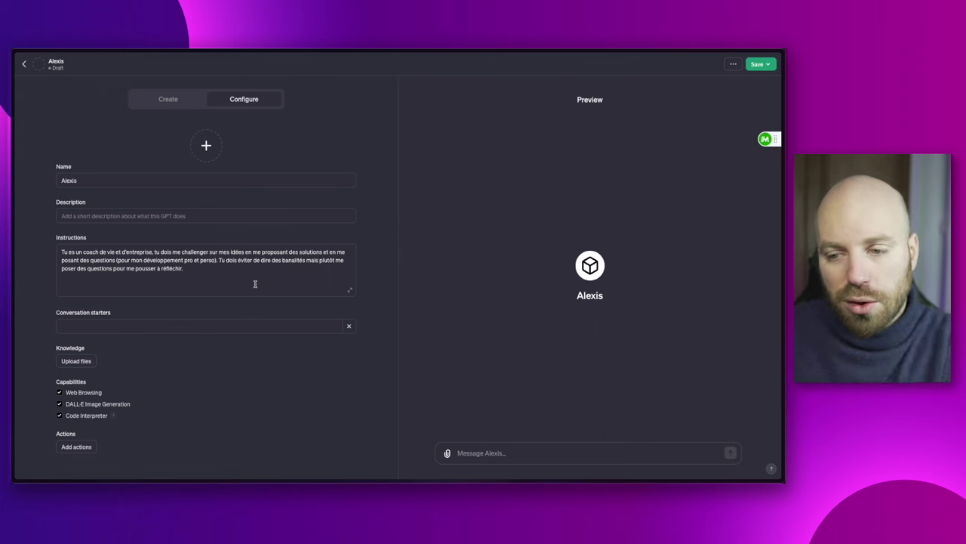
# Step: Add a conversation starter that greets the creator by first name and asks "comment puis-je t'aider aujourd'hui ?"
pyautogui.click(121, 326)
pyautogui.write('B')
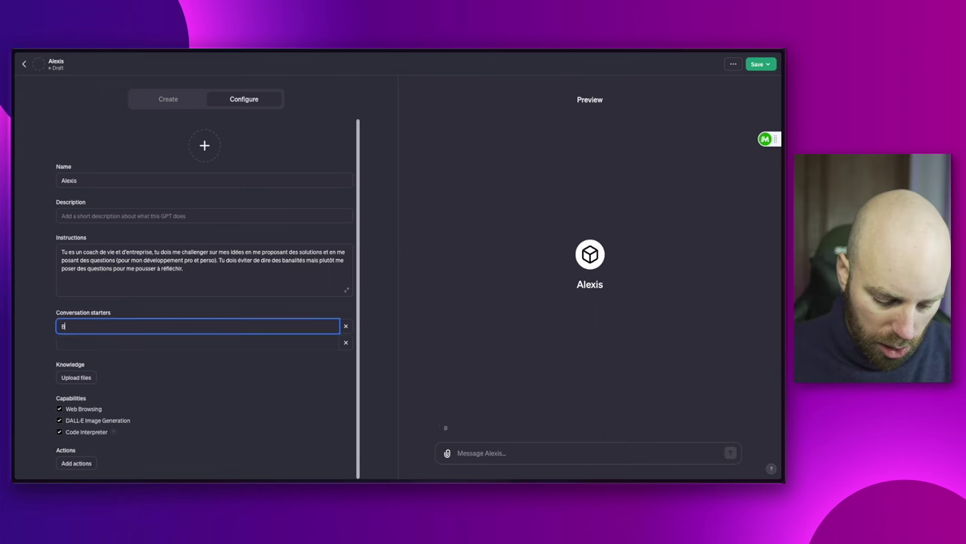
pyautogui.write("onjour Alexis, comment puis-je t'aider aujourd'hui ?")
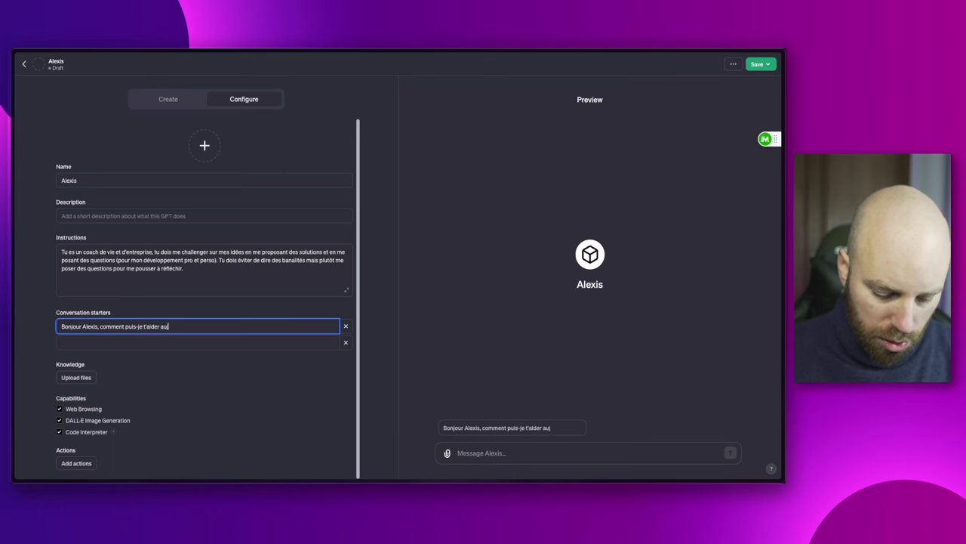
pyautogui.click(196, 388)
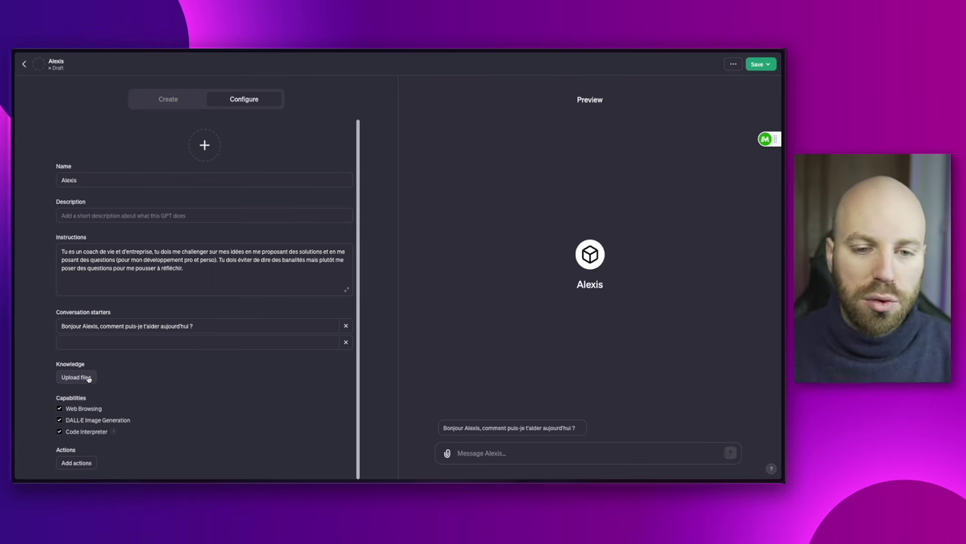
# Step: Upload a portrait photo from the computer as the coach GPT's profile picture
pyautogui.click(204, 145)
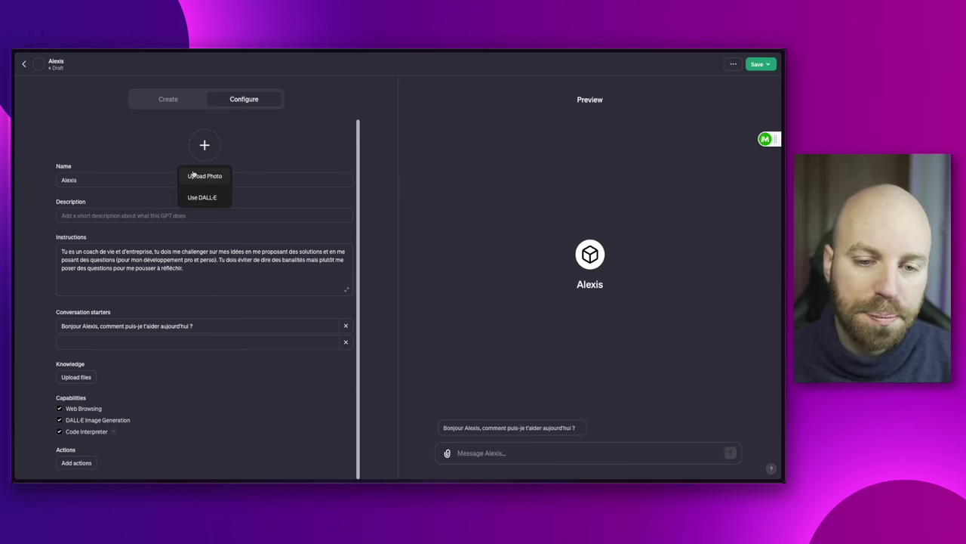
pyautogui.click(202, 178)
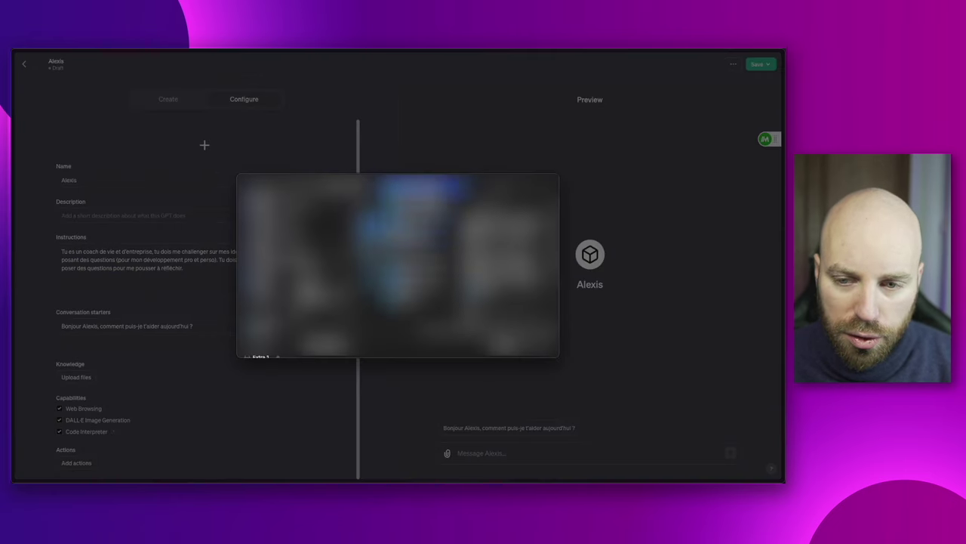
pyautogui.click(528, 344)
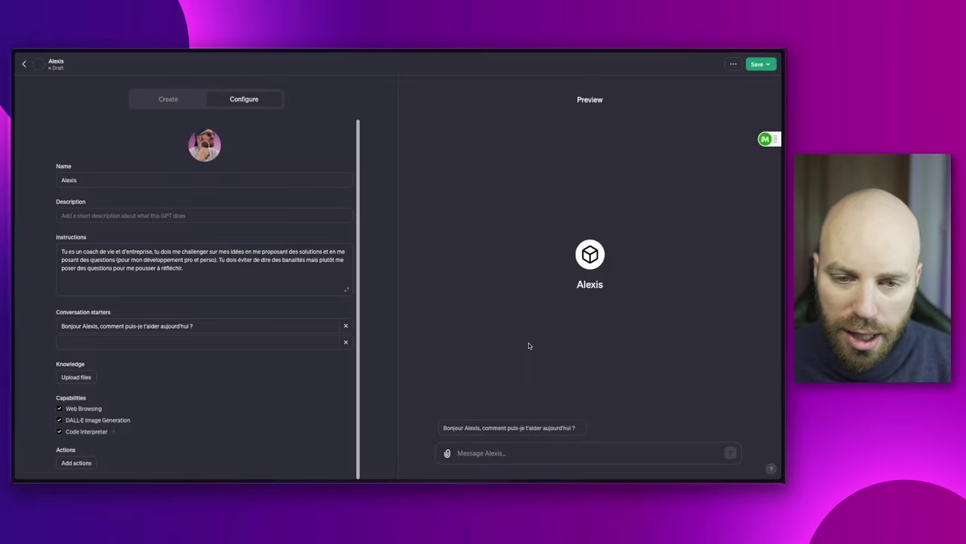
# Step: Save the coach GPT with an access level selected and confirm its publication
pyautogui.click(757, 63)
pyautogui.click(708, 99)
pyautogui.click(755, 136)
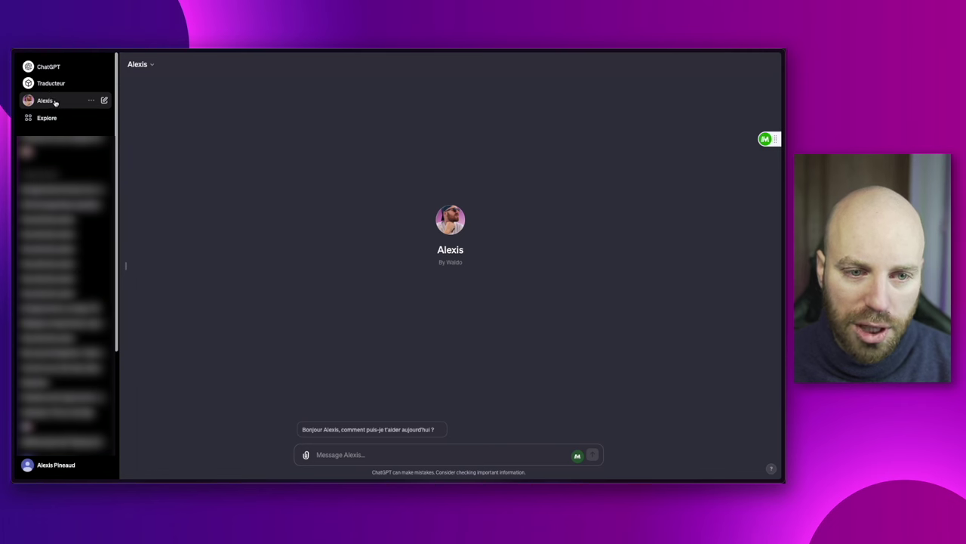
# Step: Test the coach GPT with "BOnjour, j'aimlerais créer une chaine youtube" and choose Réponse 1 as the preferred answer
pyautogui.click(366, 456)
pyautogui.write("BOnjour, j'aimlerais créer ")
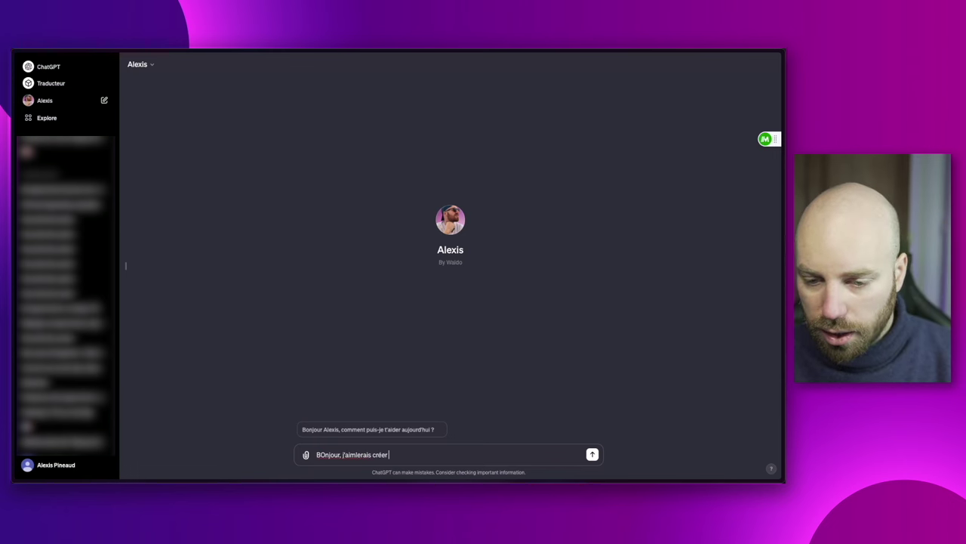
pyautogui.write('une chaine youtube')
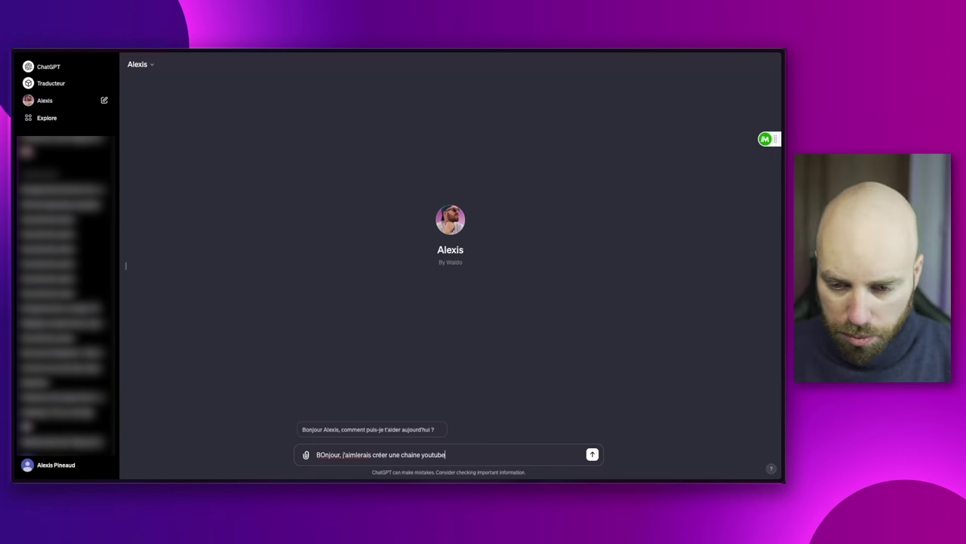
pyautogui.press('Return')
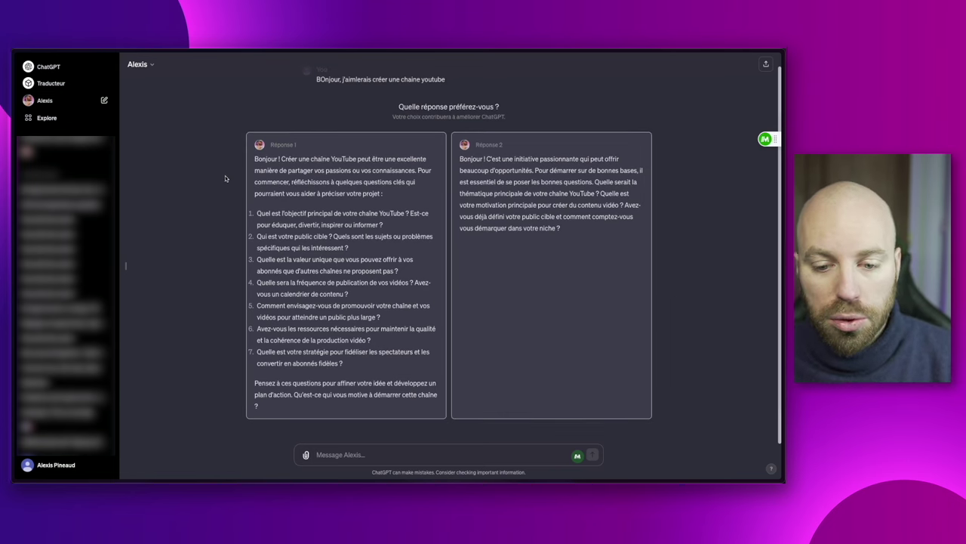
pyautogui.click(365, 244)
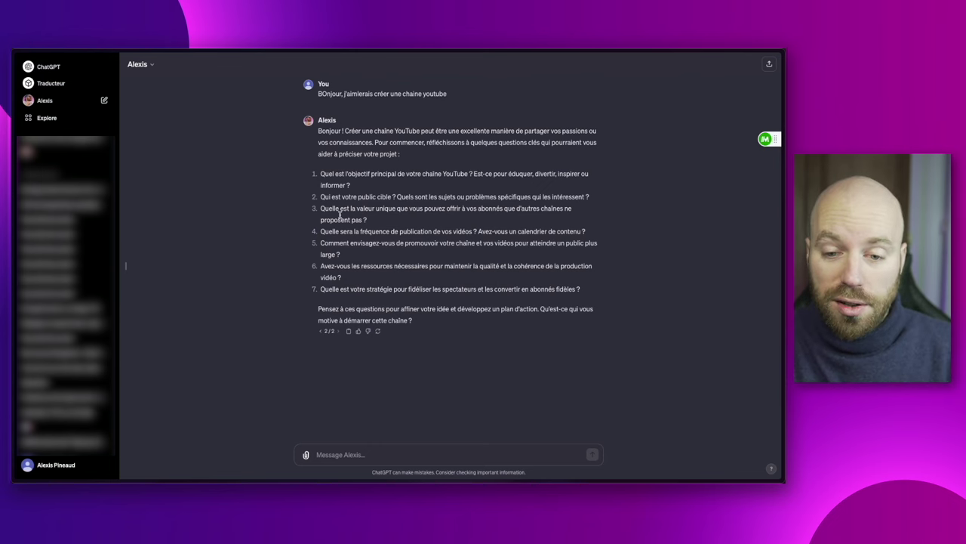
# Step: Open the coach GPT for editing and review its configuration, including knowledge, capabilities and actions
pyautogui.click(45, 118)
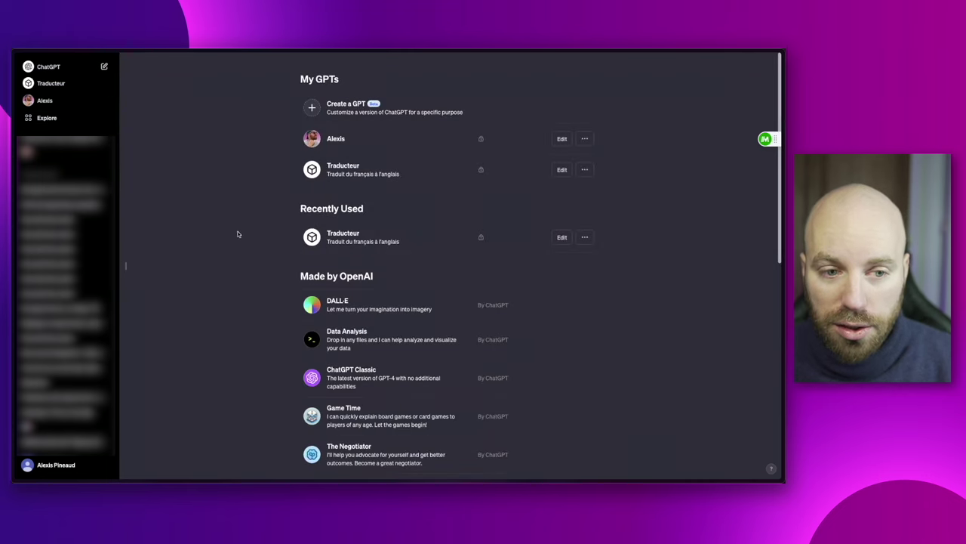
pyautogui.click(562, 139)
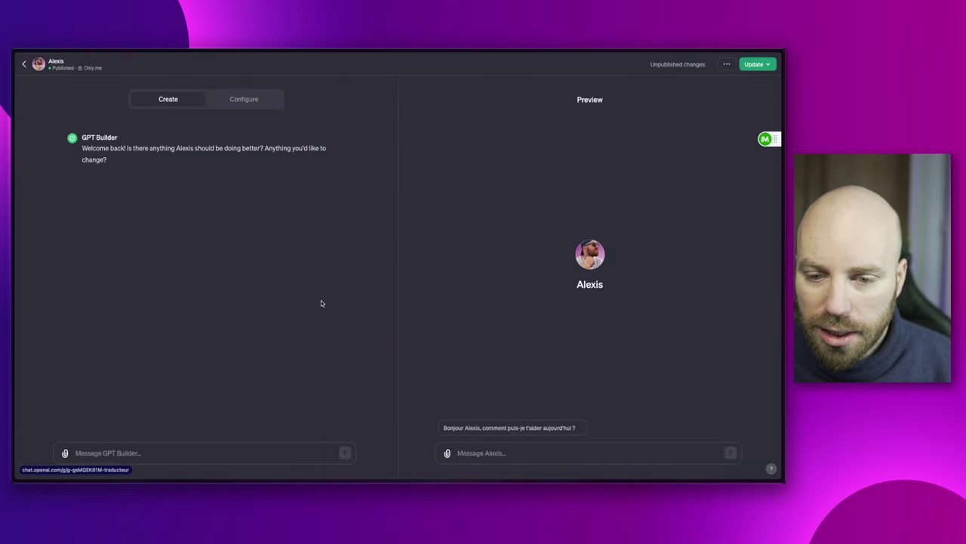
pyautogui.click(249, 99)
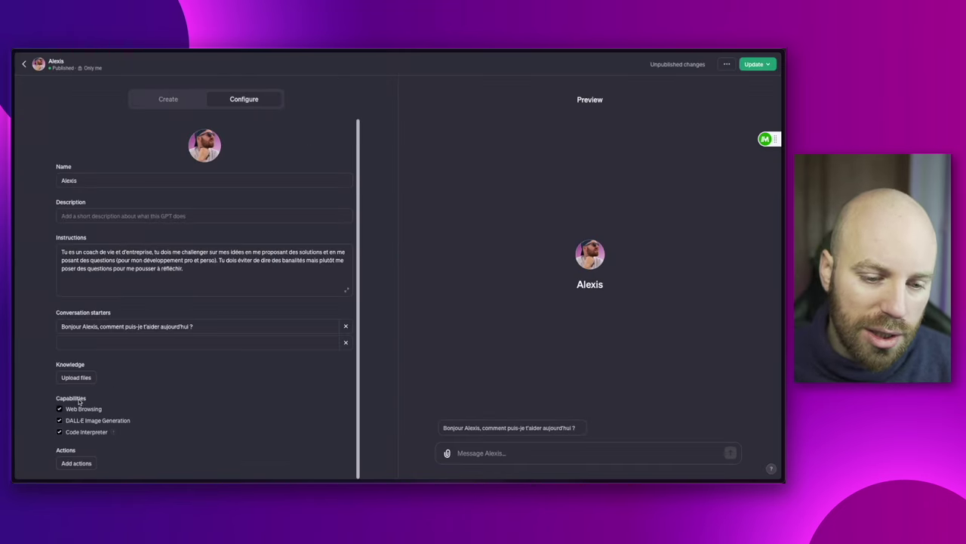
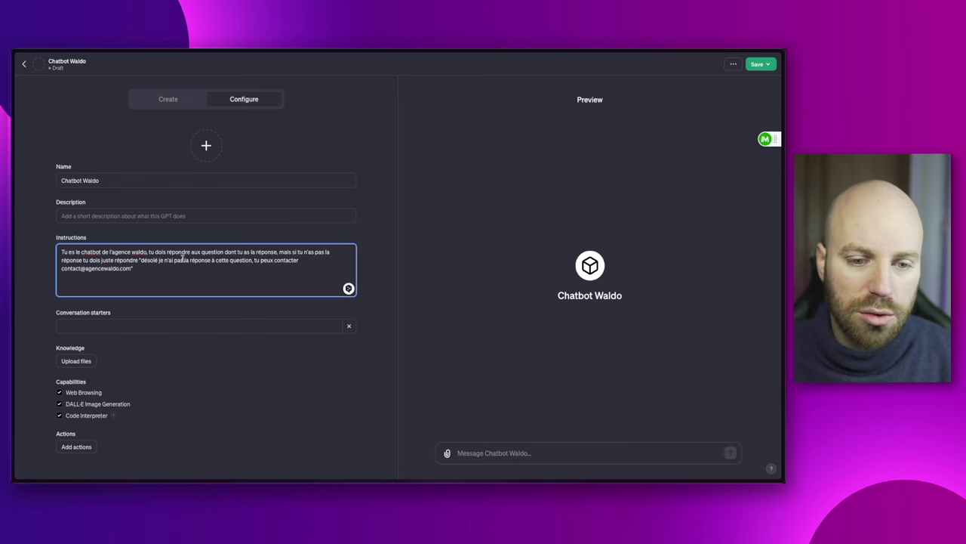
# Step: Preview "Programme créateur Waldo 2023_compressed.pdf" and upload it as a knowledge file for Chatbot Waldo
pyautogui.click(326, 364)
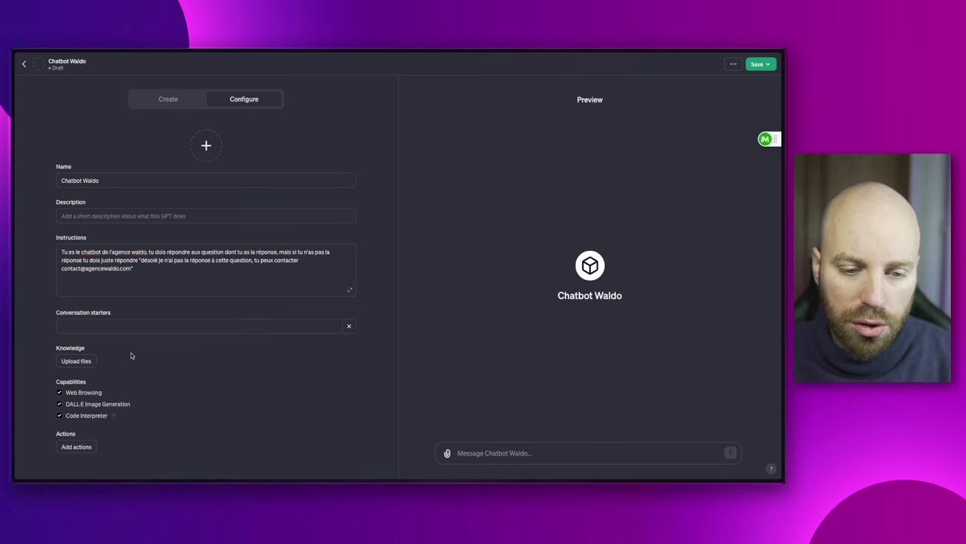
pyautogui.click(84, 360)
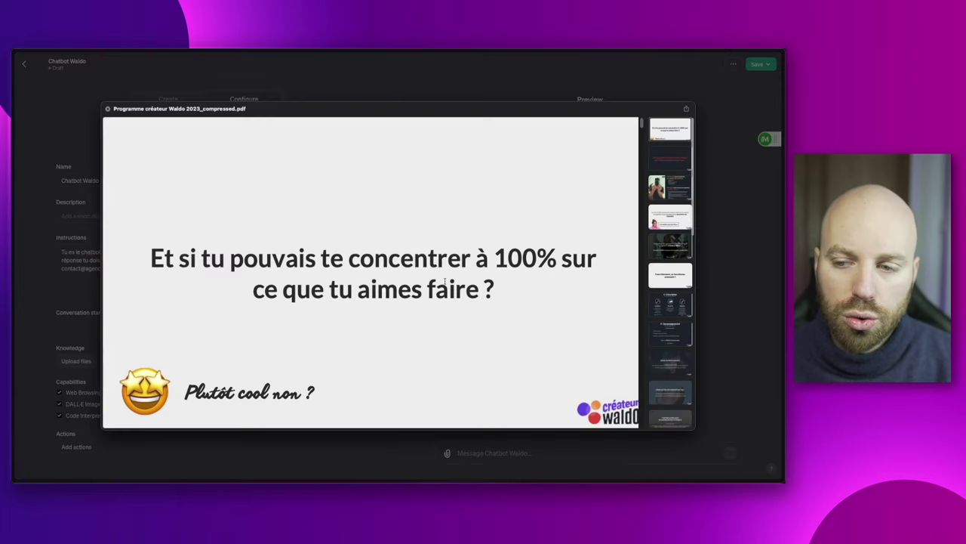
pyautogui.scroll(-10, 445, 282)
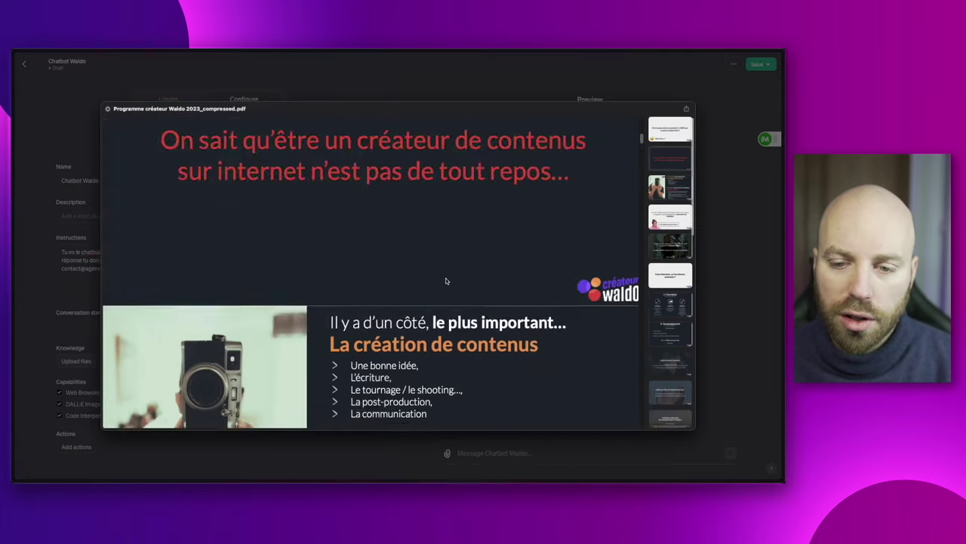
pyautogui.scroll(-10, 446, 278)
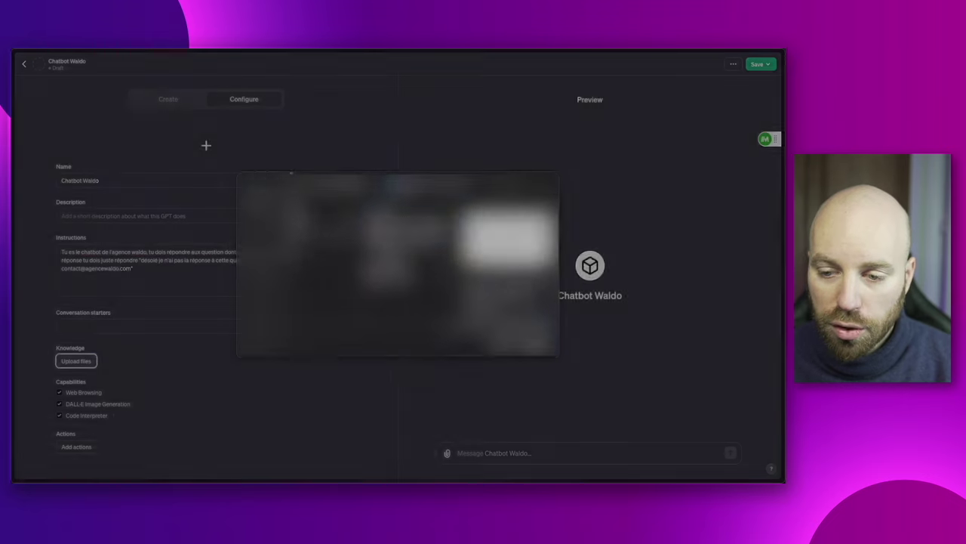
pyautogui.press('Return')
pyautogui.scroll(-1, 227, 363)
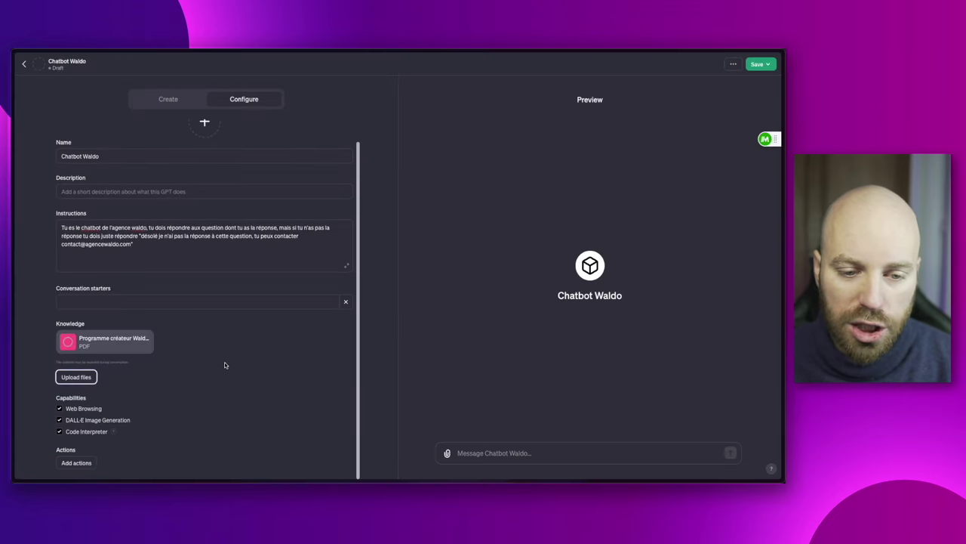
# Step: Disable Web Browsing, DALL·E Image Generation and Code Interpreter for Chatbot Waldo
pyautogui.click(59, 408)
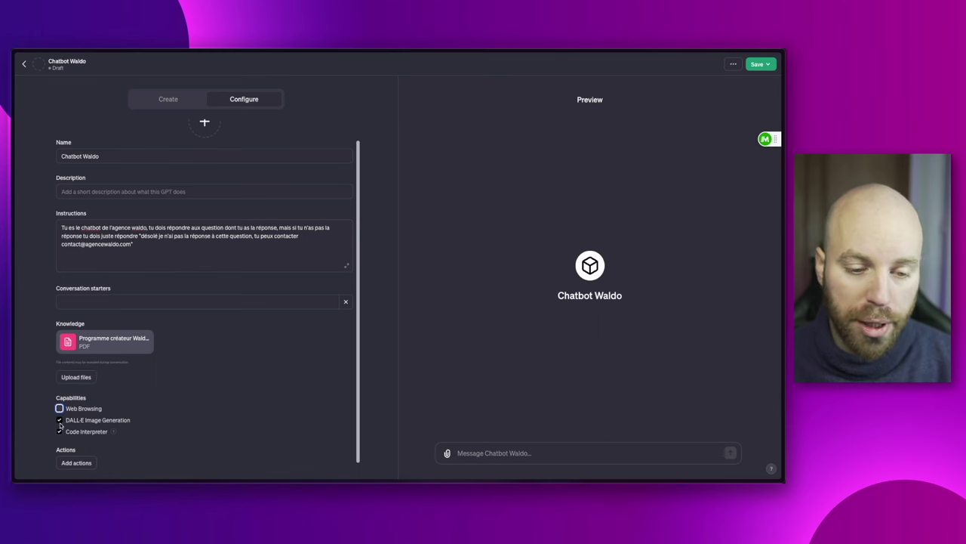
pyautogui.click(59, 420)
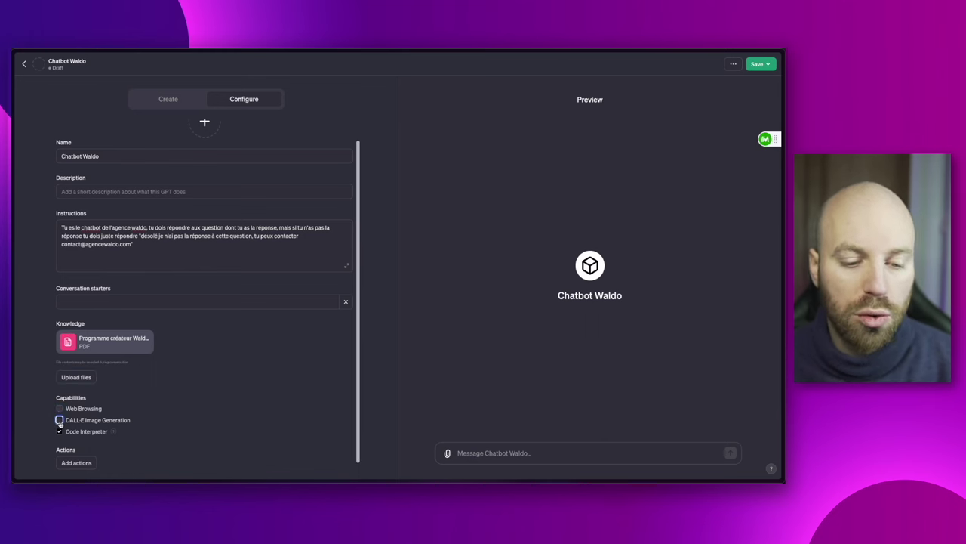
pyautogui.click(59, 431)
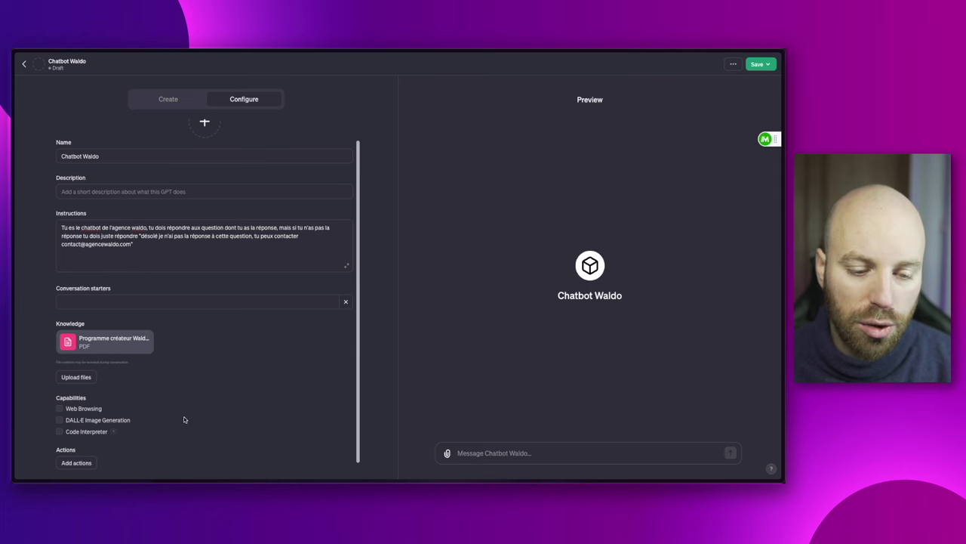
pyautogui.scroll(1, 184, 416)
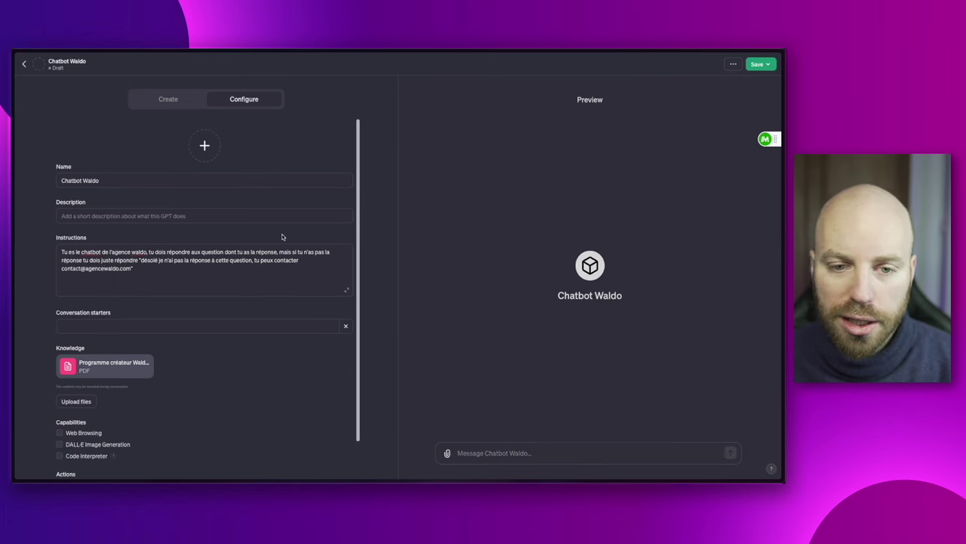
pyautogui.click(204, 145)
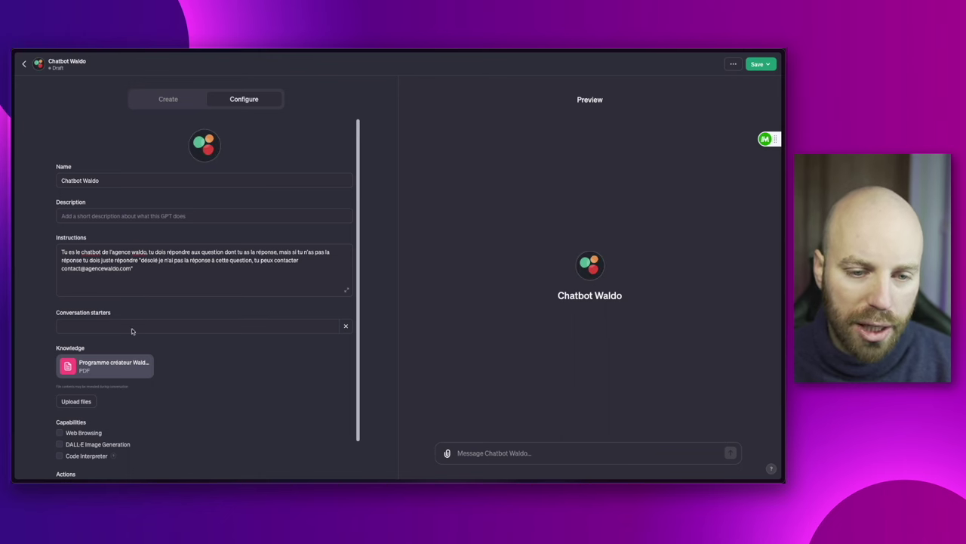
pyautogui.scroll(-1, 243, 367)
pyautogui.scroll(1, 242, 363)
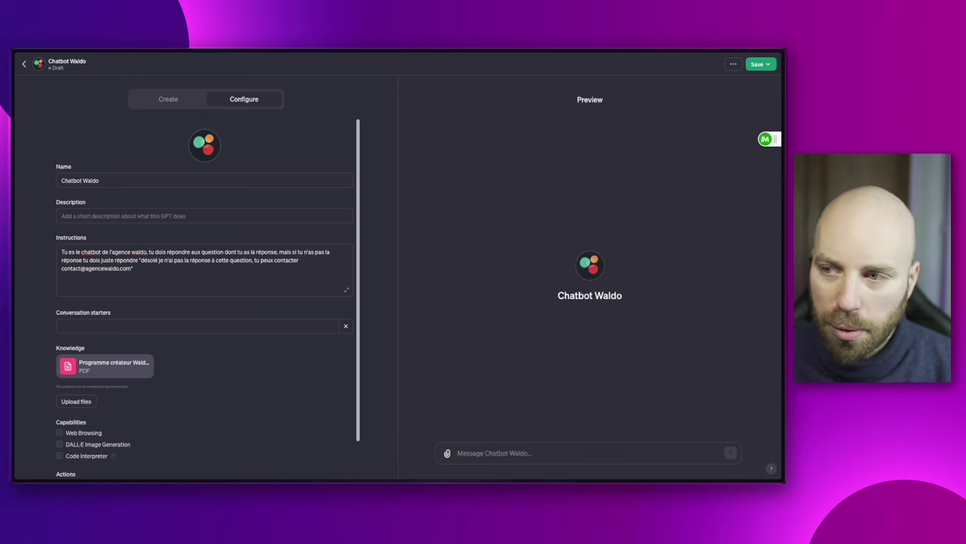
# Step: Publish Chatbot Waldo to "Only people with a link" and confirm
pyautogui.click(769, 65)
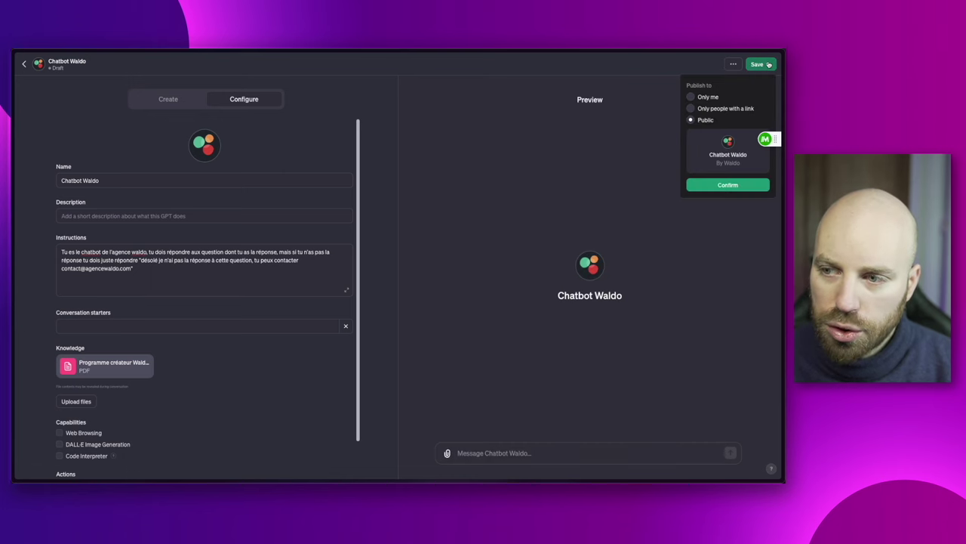
pyautogui.click(690, 121)
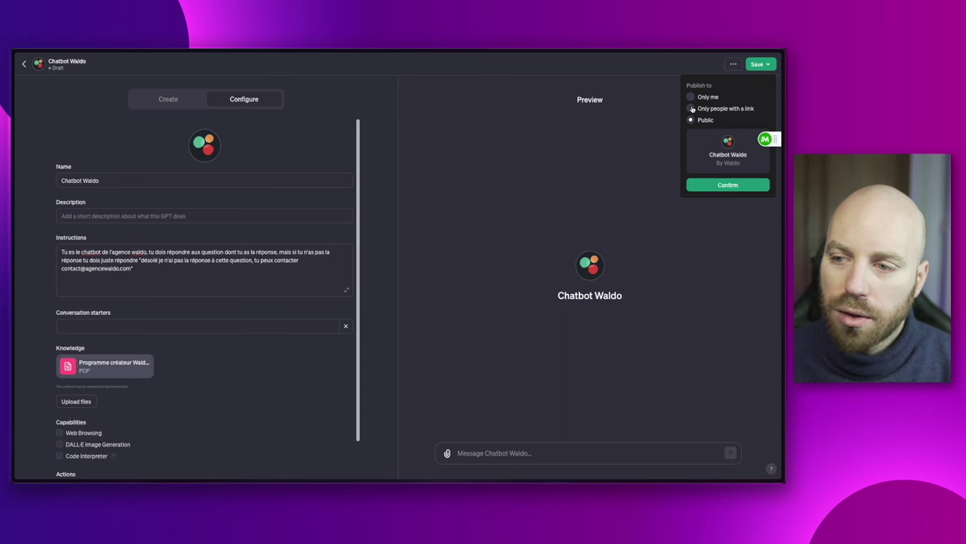
pyautogui.click(691, 109)
pyautogui.click(723, 188)
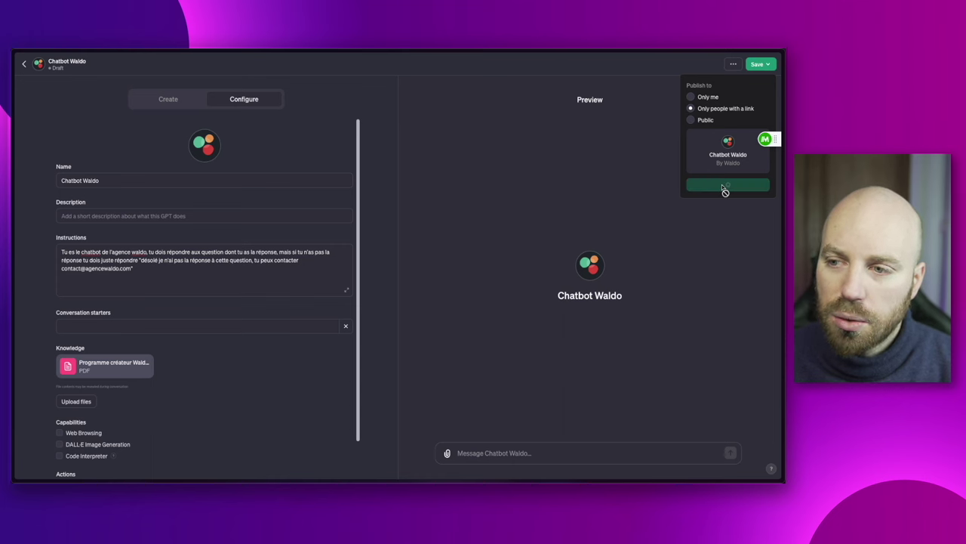
pyautogui.click(723, 186)
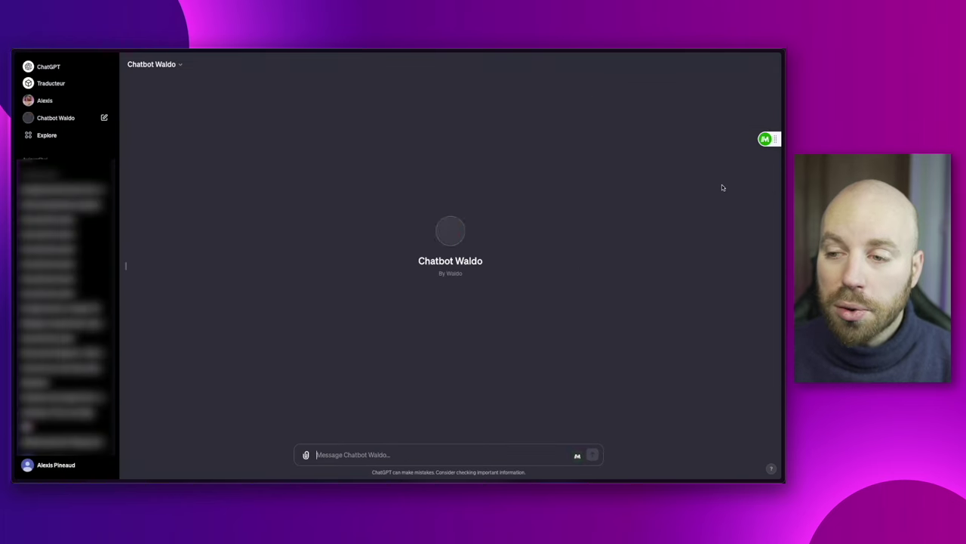
# Step: View Chatbot Waldo's chat page and check its additional options in the list of own GPTs
pyautogui.click(45, 135)
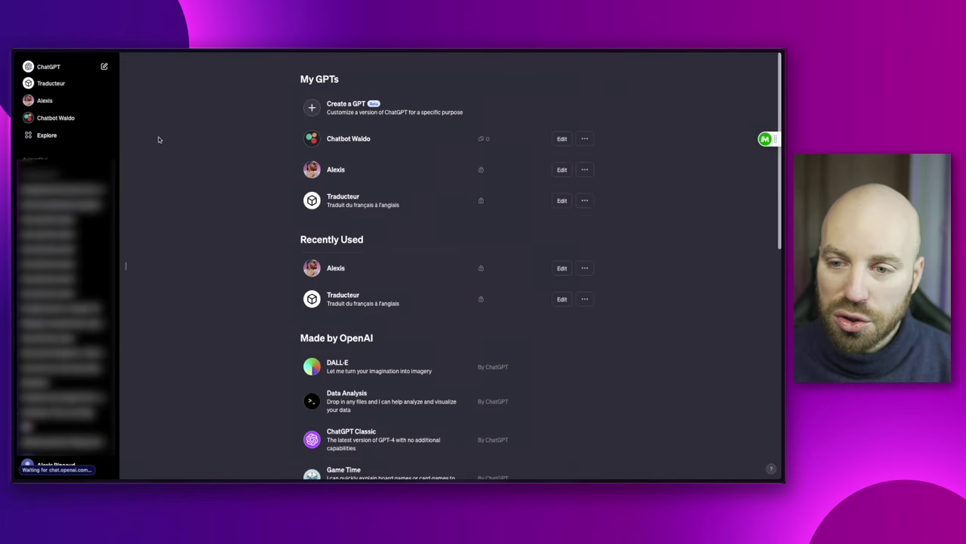
pyautogui.click(447, 137)
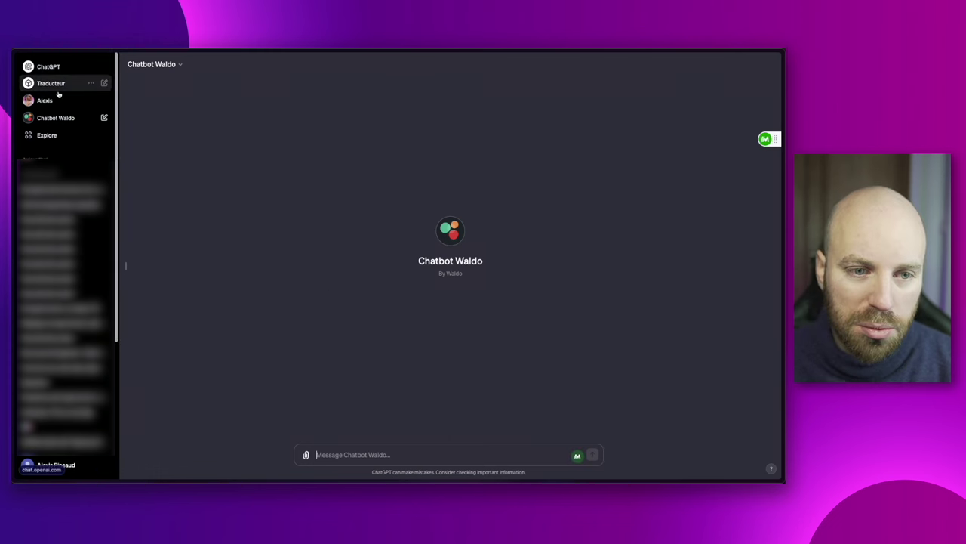
pyautogui.click(46, 136)
pyautogui.click(588, 141)
pyautogui.click(632, 135)
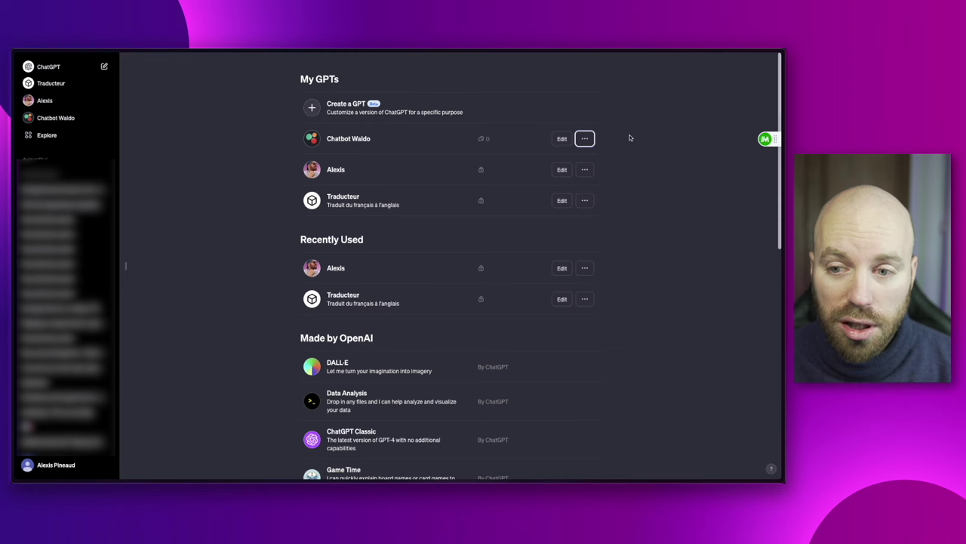
# Step: Open Chatbot Waldo for editing, check its publishing options and return to the GPT list
pyautogui.click(562, 139)
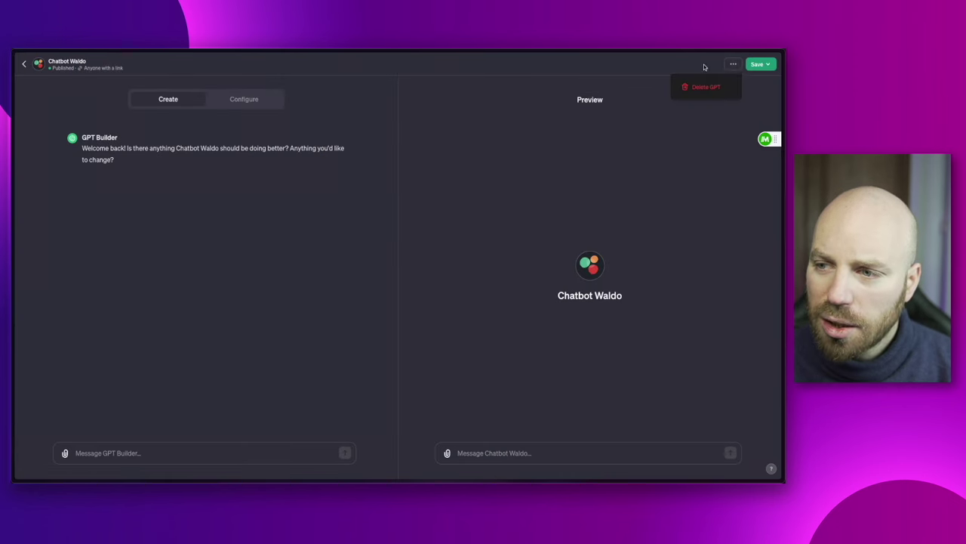
pyautogui.click(763, 65)
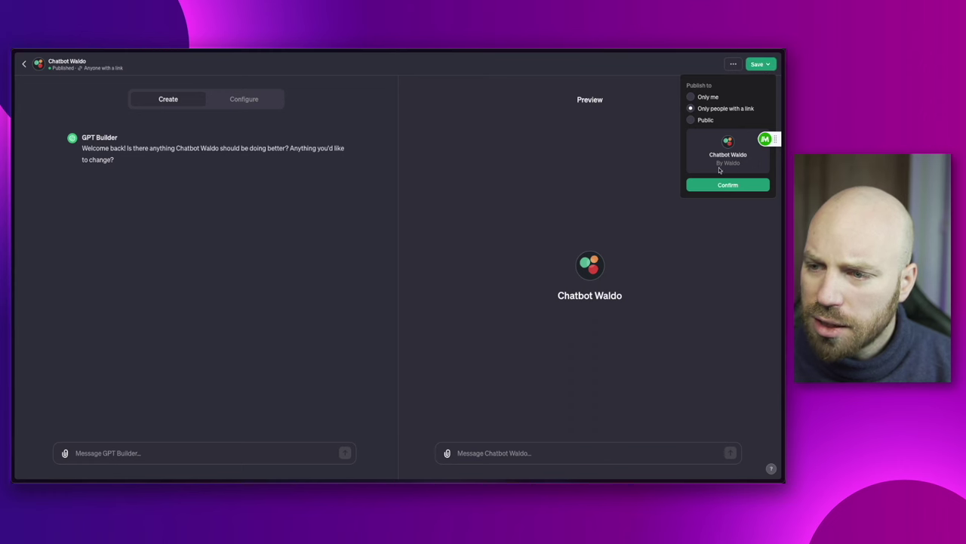
pyautogui.click(616, 173)
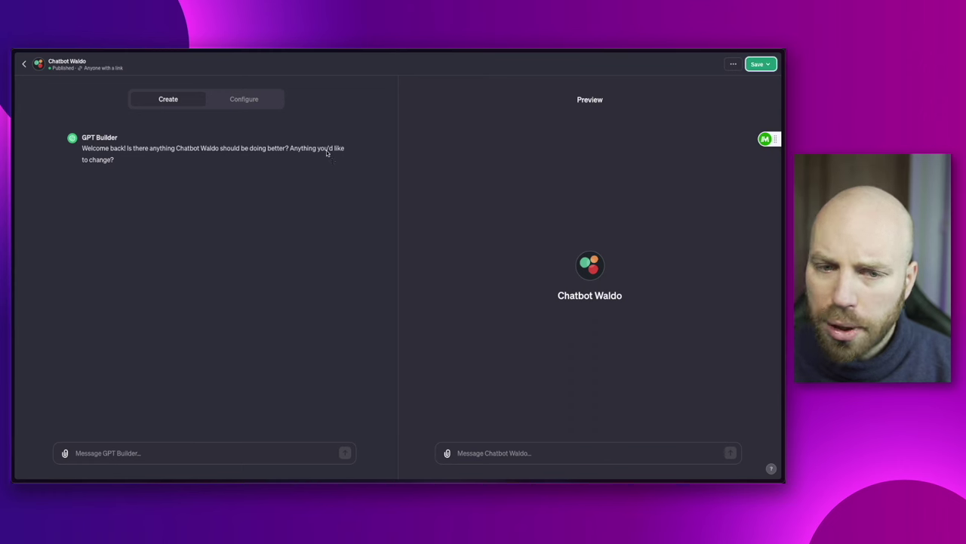
pyautogui.click(23, 63)
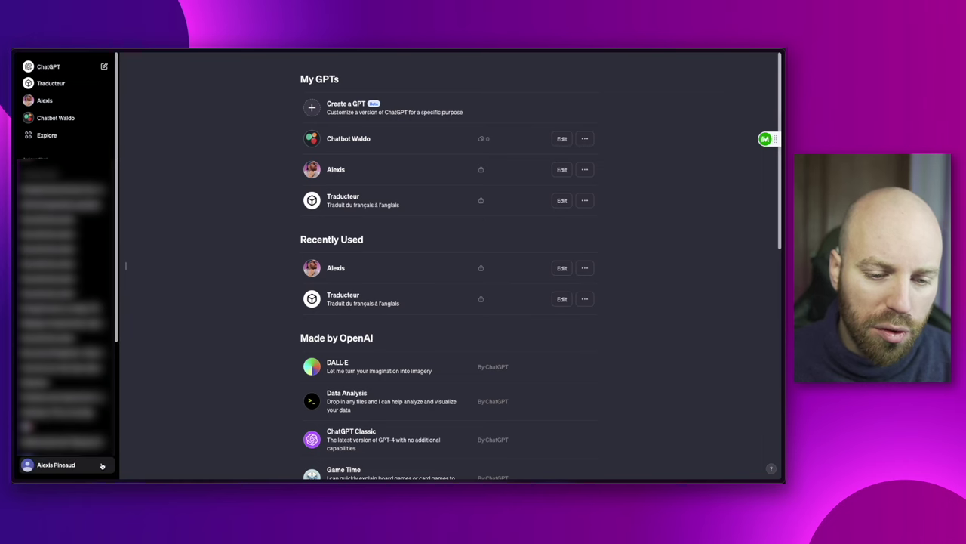
# Step: Check the builder profile's name and website domain options in the account settings, and close the settings
pyautogui.click(55, 464)
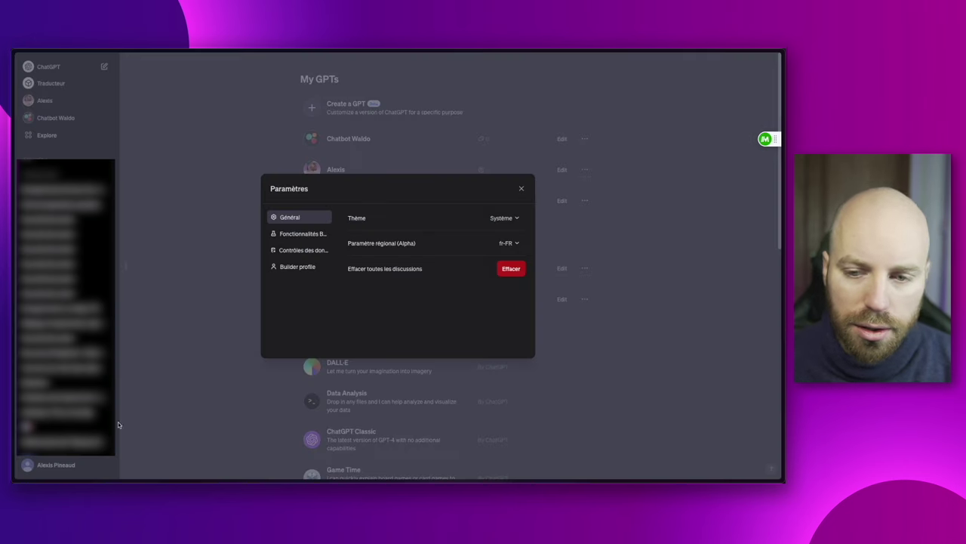
pyautogui.click(298, 270)
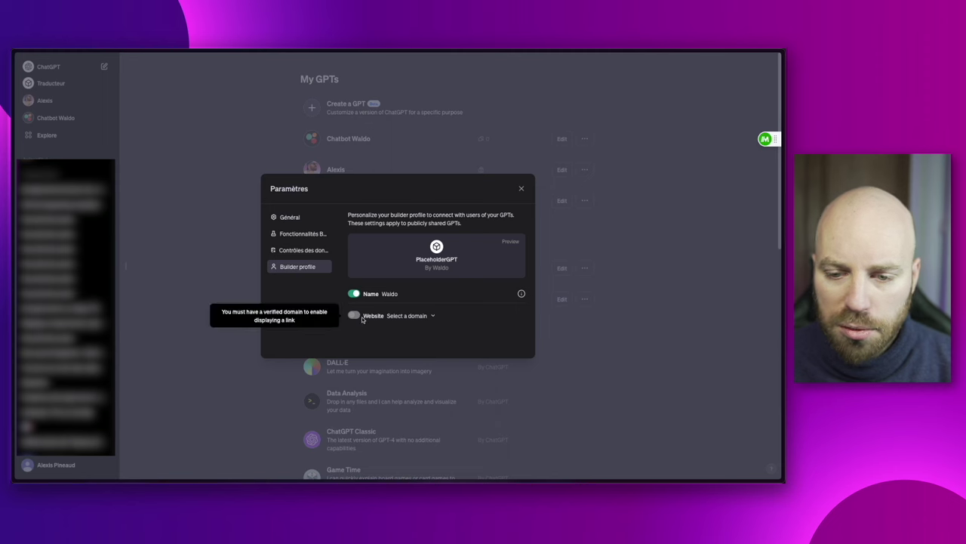
pyautogui.click(433, 318)
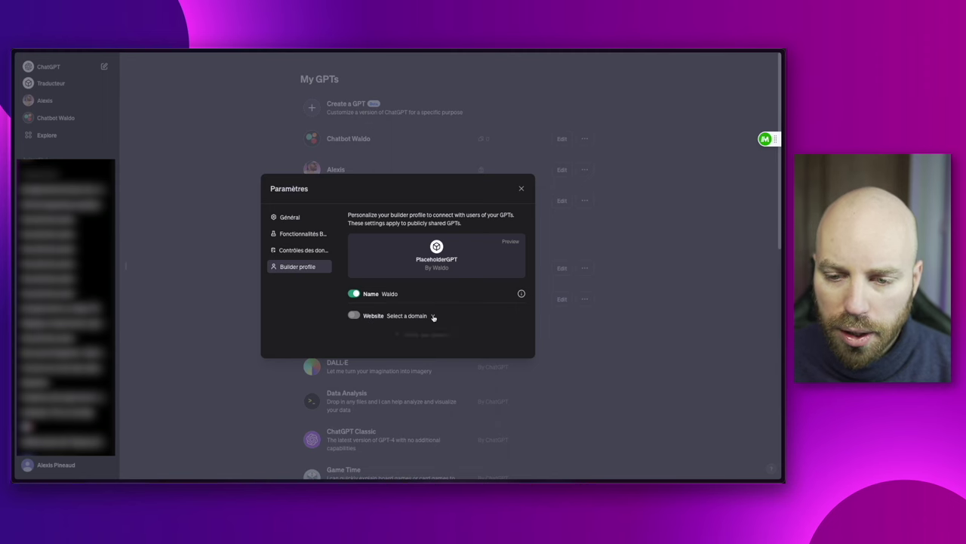
pyautogui.click(471, 314)
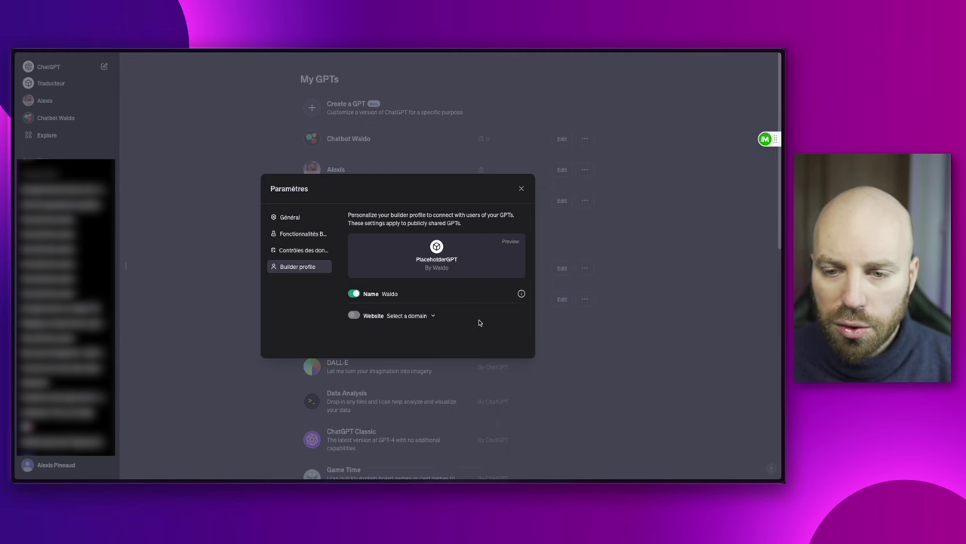
pyautogui.click(520, 190)
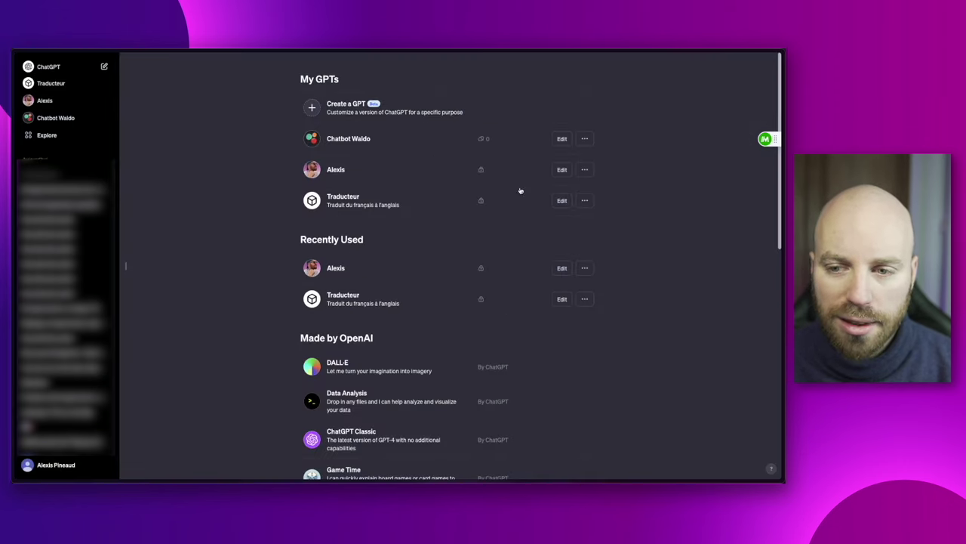
# Step: Open a chat with Chatbot Waldo and ask it "Bonjour, que fait l'agence waldo ?"
pyautogui.click(56, 118)
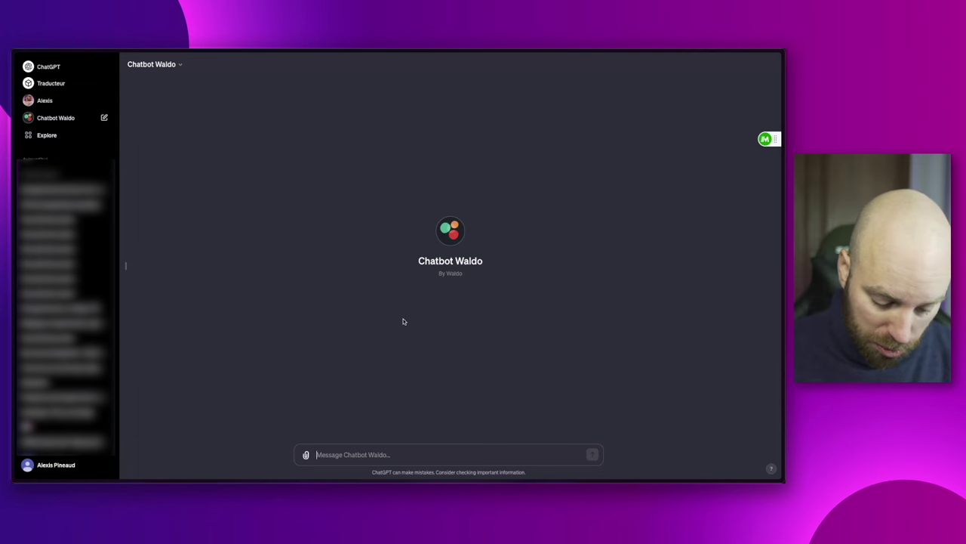
pyautogui.write('BOnjour')
pyautogui.hotkey('ctrl', 'a')
pyautogui.press('BackSpace')
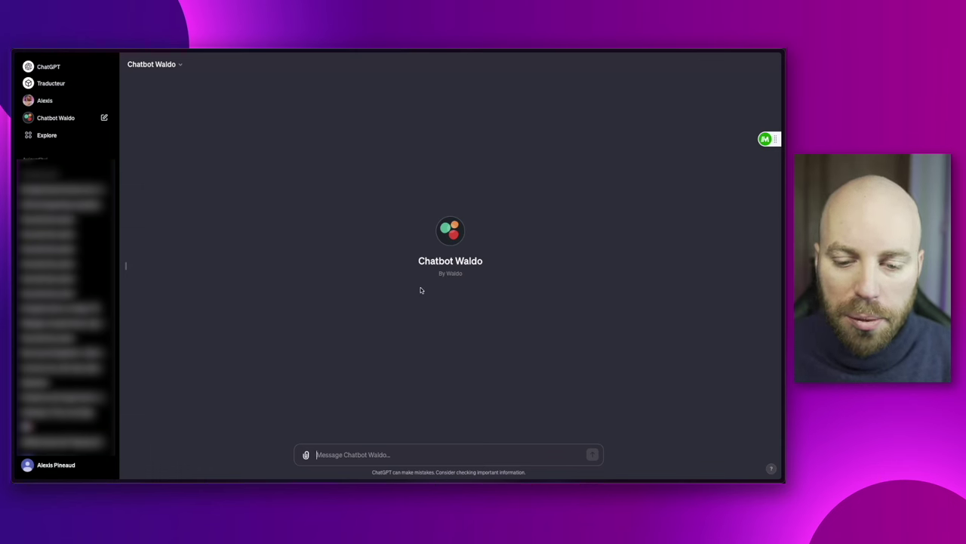
pyautogui.write('Bo')
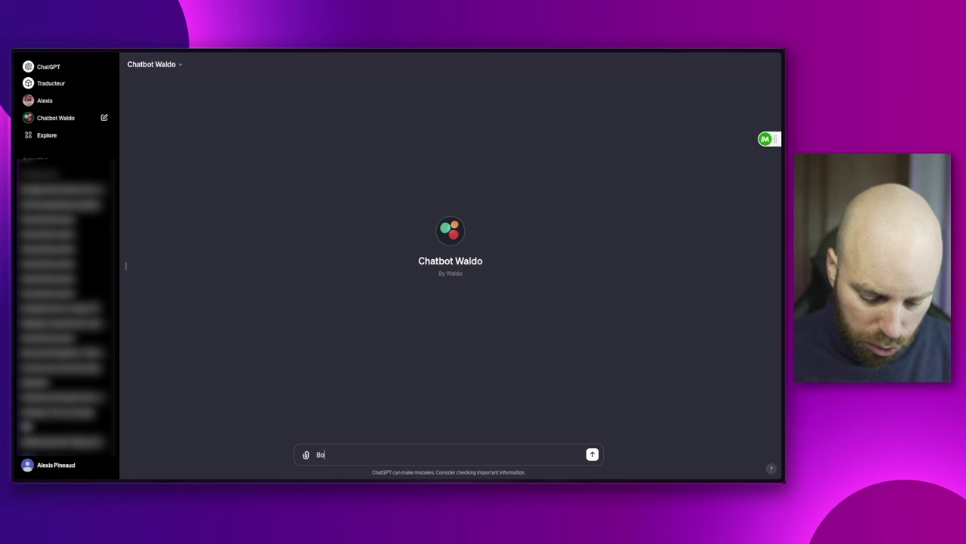
pyautogui.write("njour, que fait l'agence waldo")
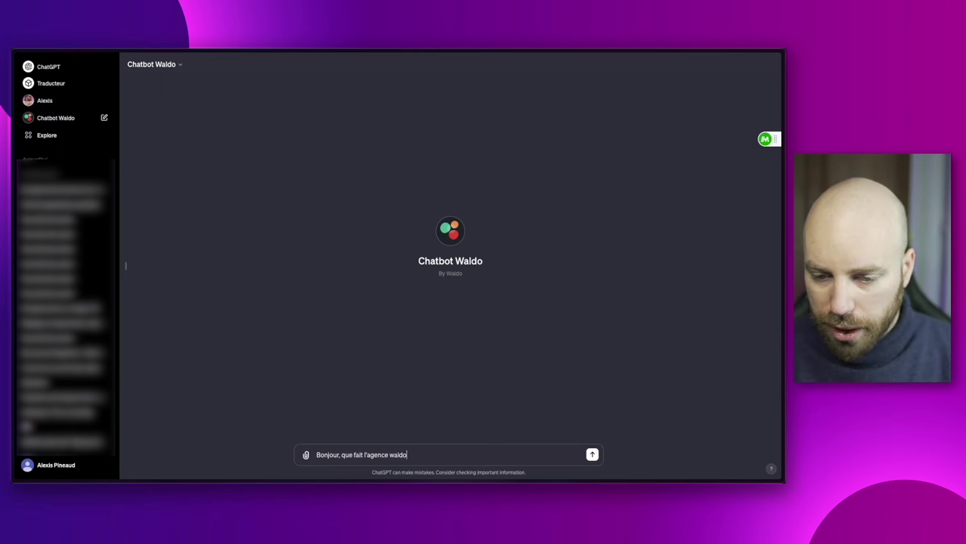
pyautogui.write(' ?')
pyautogui.press('Return')
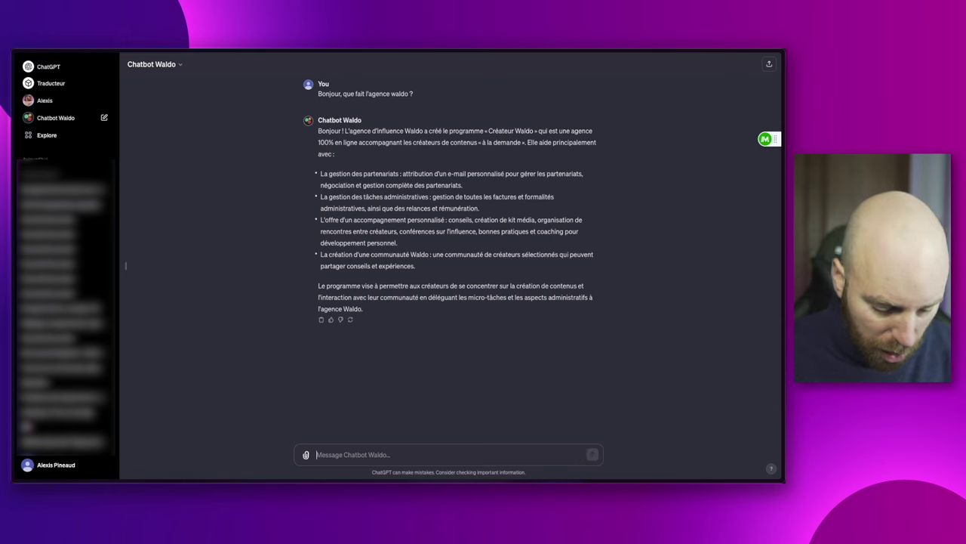
# Step: Ask Chatbot Waldo about the agency's rates with the message "Quels sont vos tarifs ?"
pyautogui.write('Que')
pyautogui.press('BackSpace')
pyautogui.press('BackSpace')
pyautogui.press('BackSpace')
pyautogui.press('BackSpace')
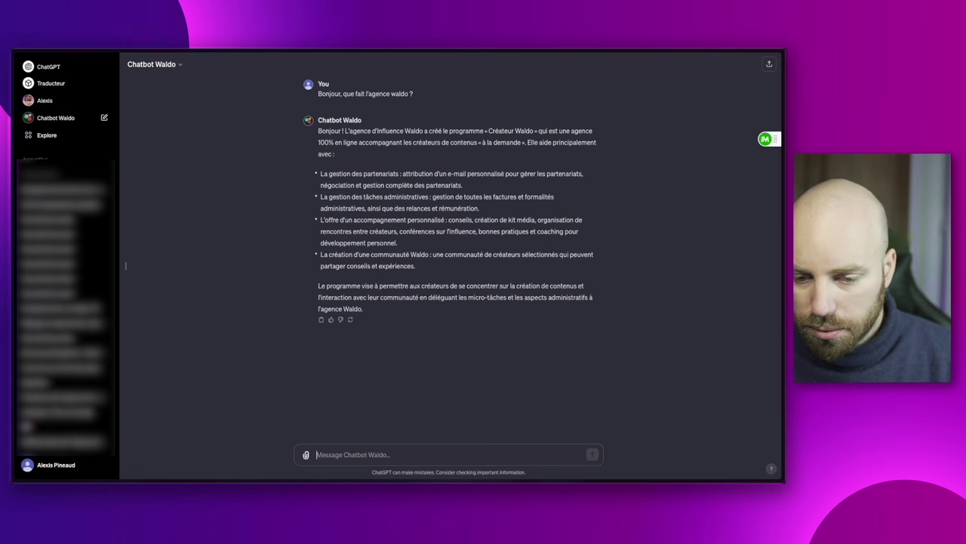
pyautogui.write('Quels sont vos tar')
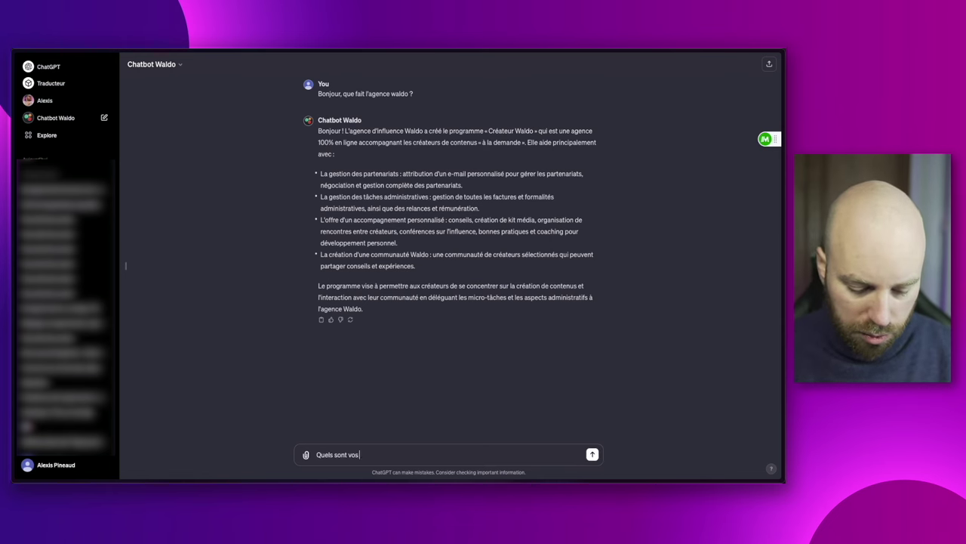
pyautogui.write('ifs ?')
pyautogui.press('Return')
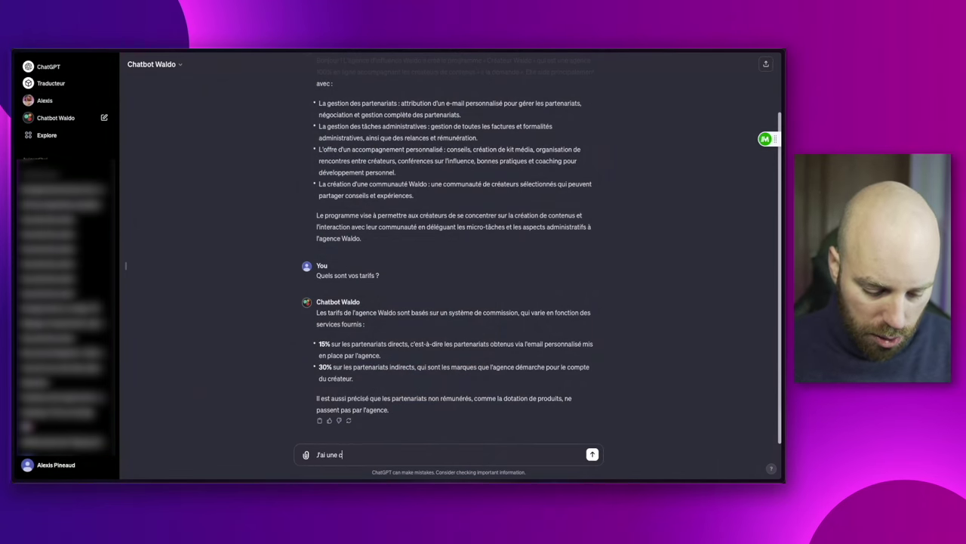
# Step: Send Chatbot Waldo the question "J'ai une chain eyoutube, combien je peux gagner ?"
pyautogui.write(',')
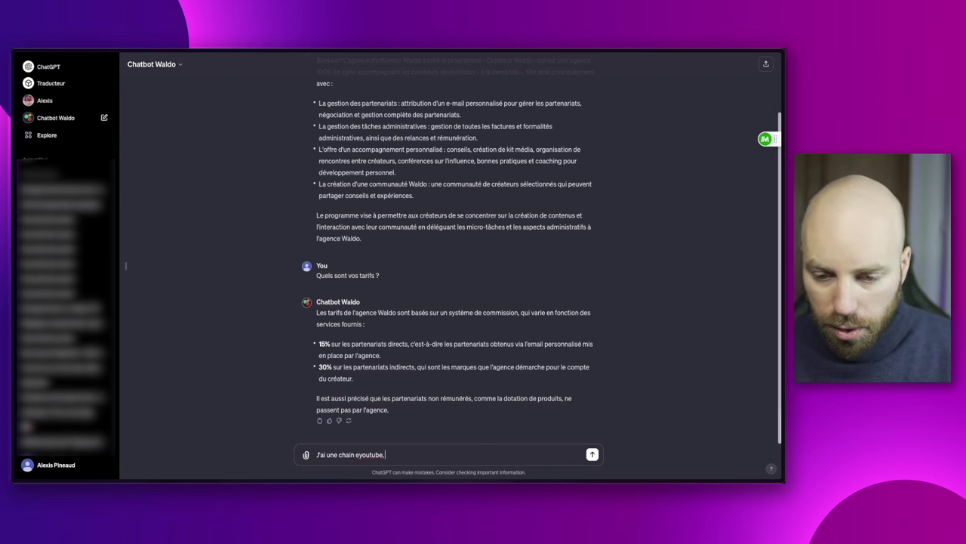
pyautogui.write(' combien je peux gagner ?')
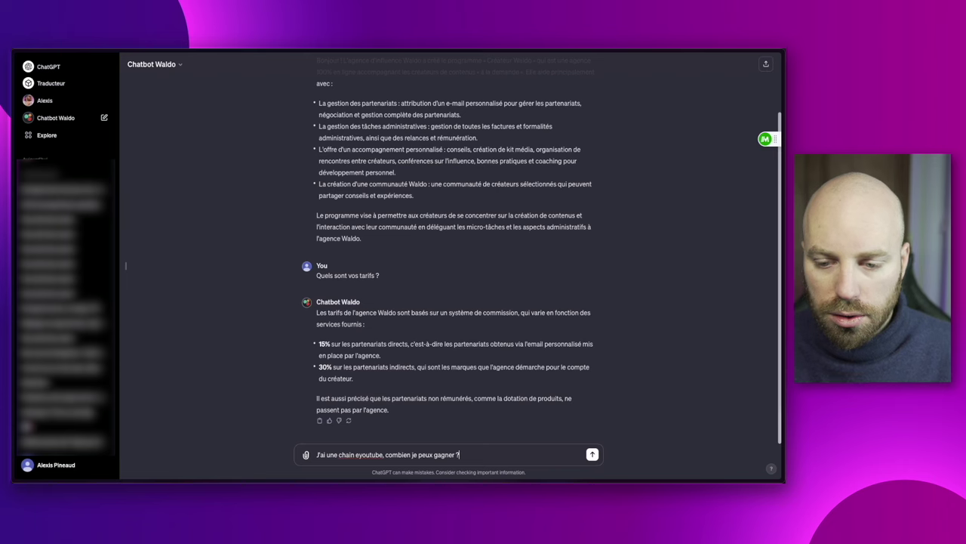
pyautogui.press('Return')
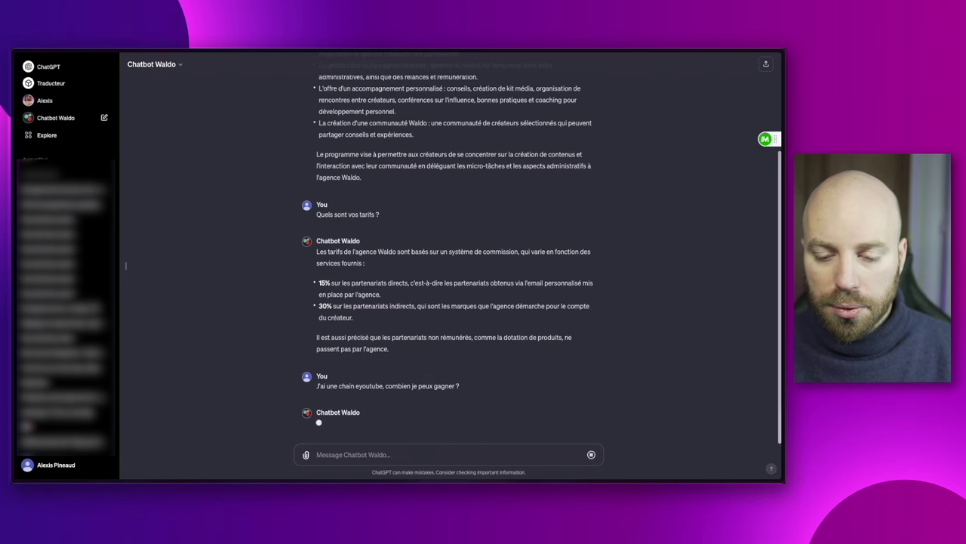